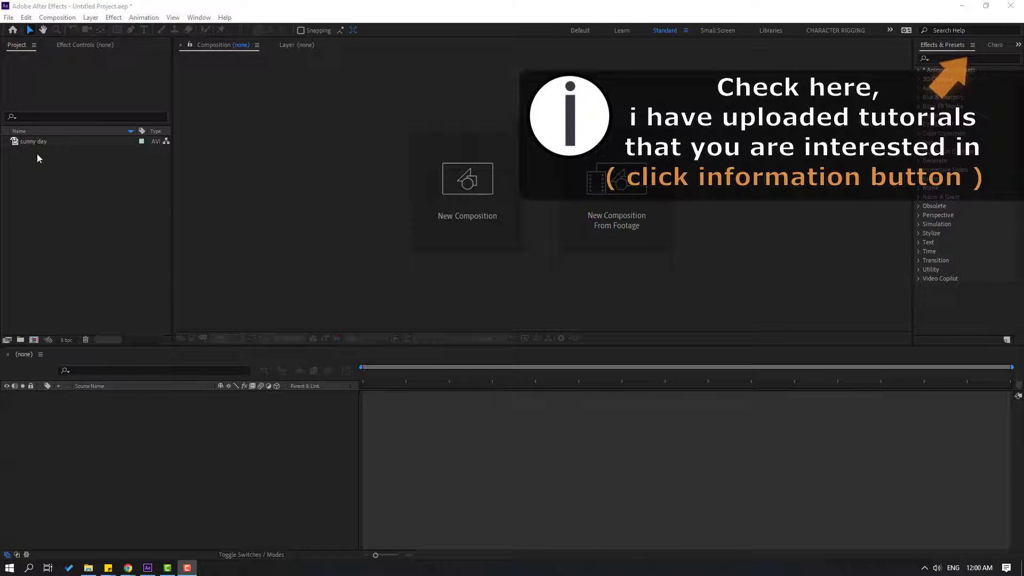
Step: Create a composition from the sunny day footage and enlarge the preview area above the timeline
left_click(34, 141)
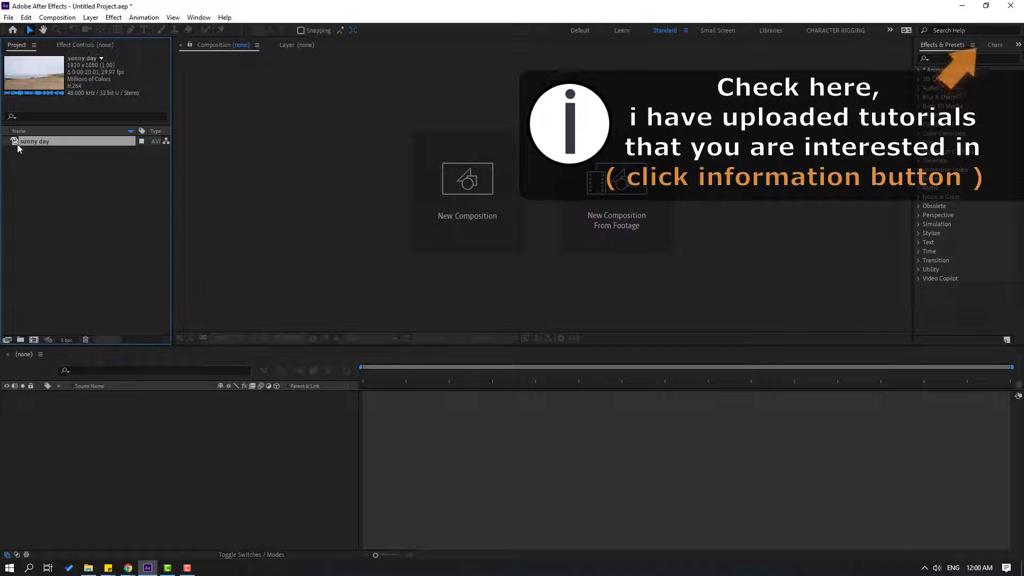
left_click_drag(35, 141, 33, 340)
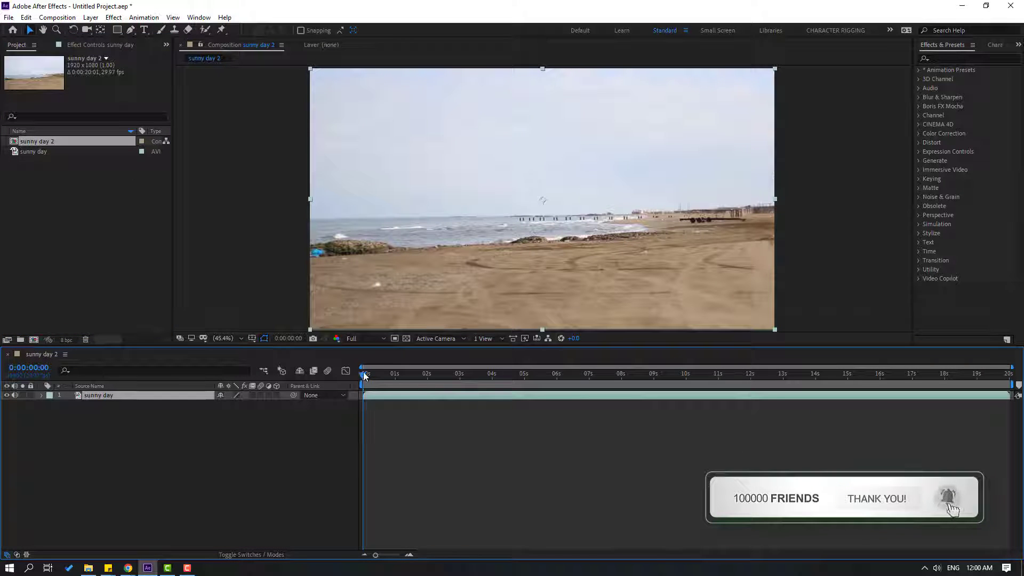
left_click_drag(373, 374, 351, 420)
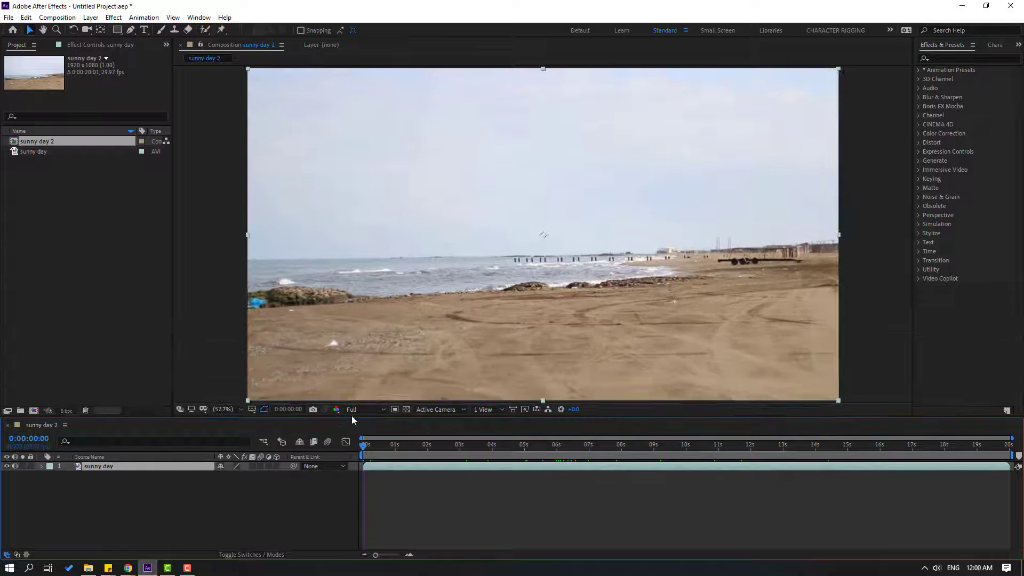
Step: Find the Lens Flare effect and apply it to the sunny day layer
left_click(944, 57)
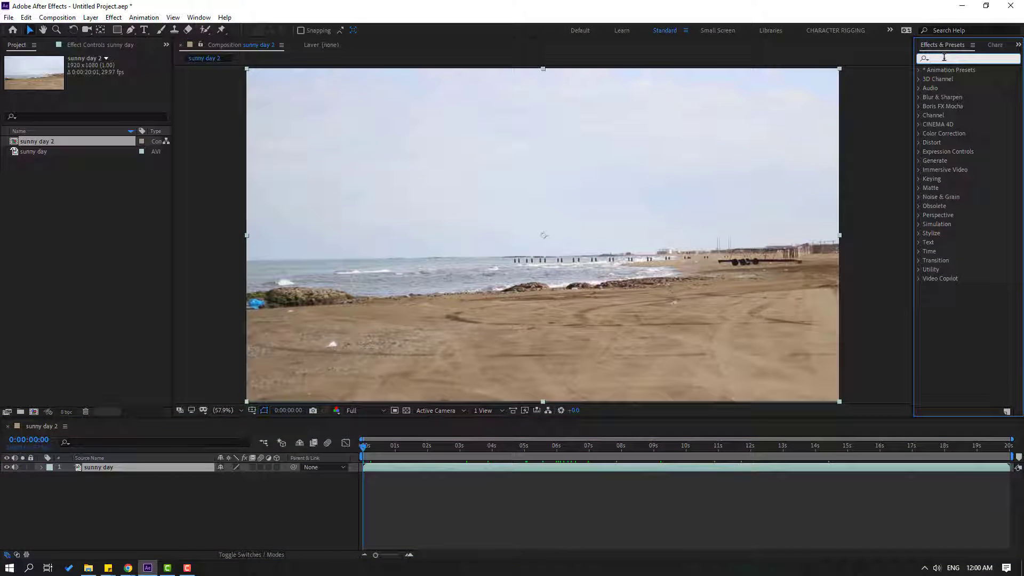
type("lens")
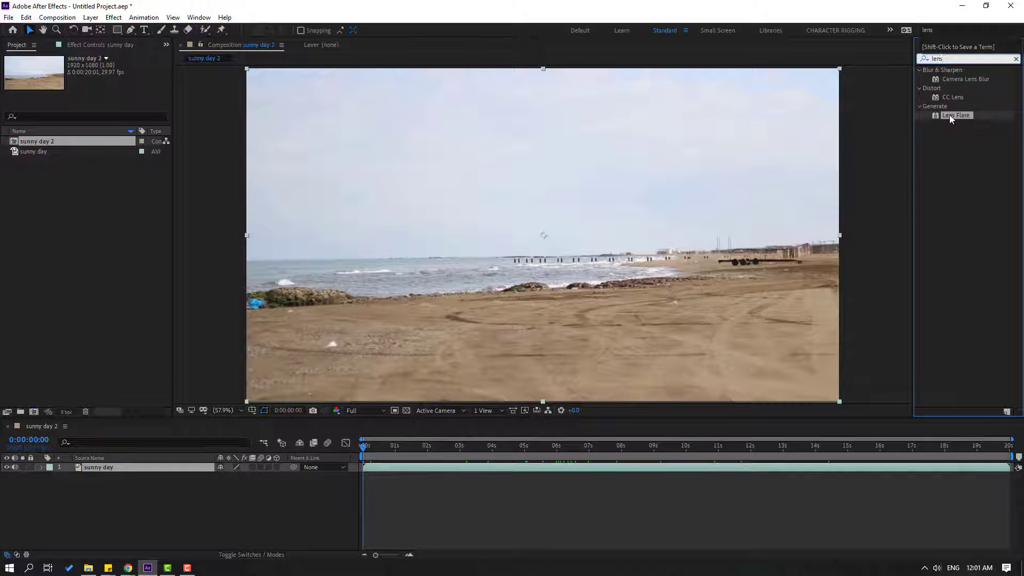
left_click_drag(952, 118, 89, 473)
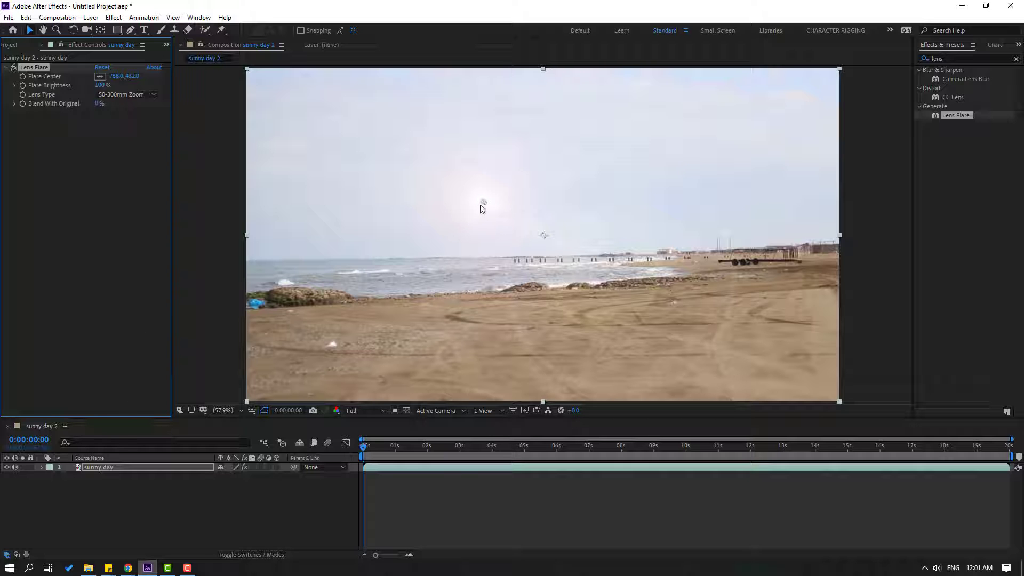
Step: Move the flare center across the sky to about 1619.9, 191.8 and try out different flare brightness values
left_click_drag(484, 204, 634, 116)
left_click_drag(535, 120, 565, 128)
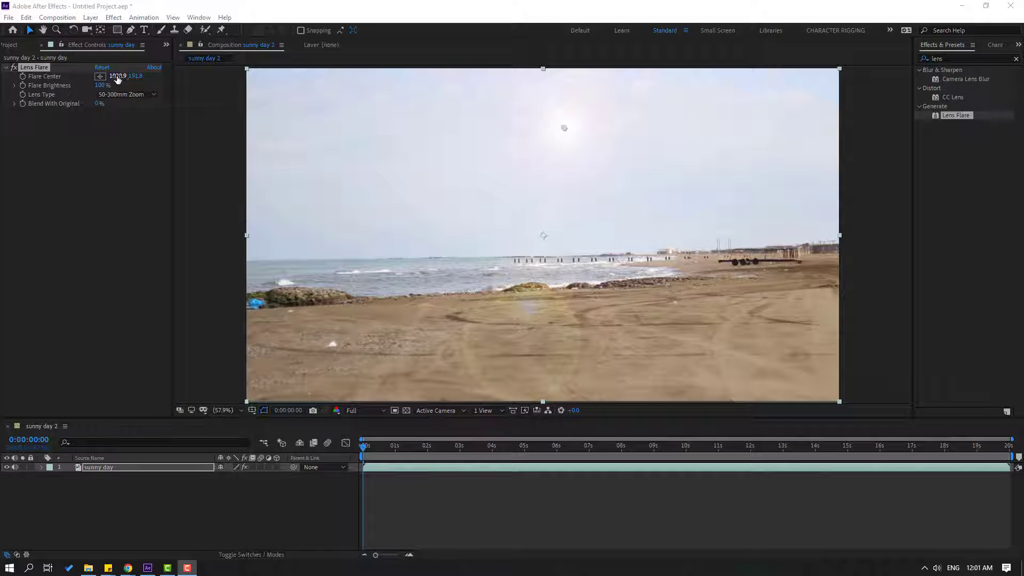
left_click_drag(116, 76, 417, 62)
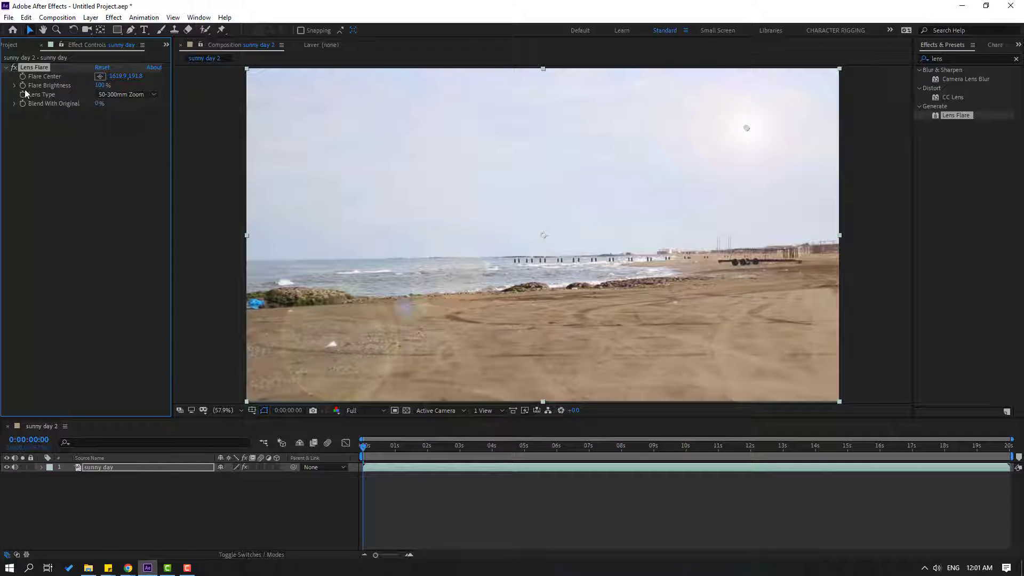
left_click_drag(100, 86, 41, 94)
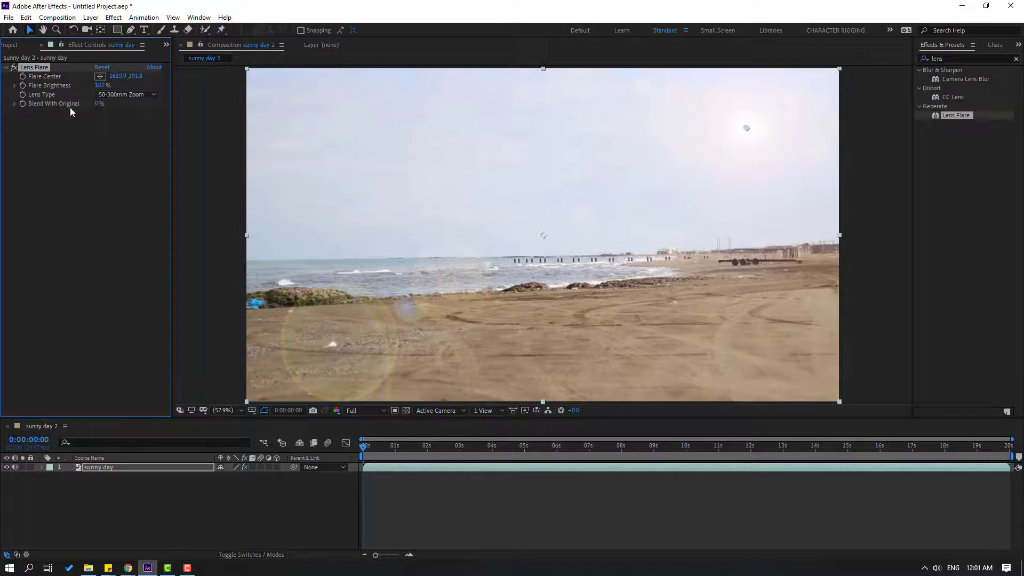
Step: Try the 35mm Prime and 105mm Prime lens types and reposition the flare in the sky
left_click(126, 95)
left_click(121, 118)
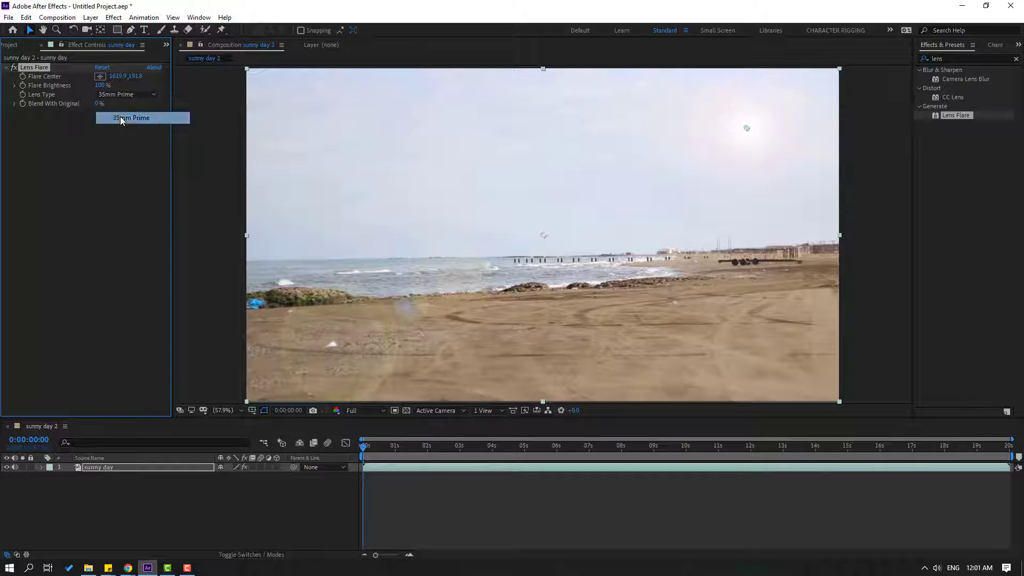
left_click(126, 95)
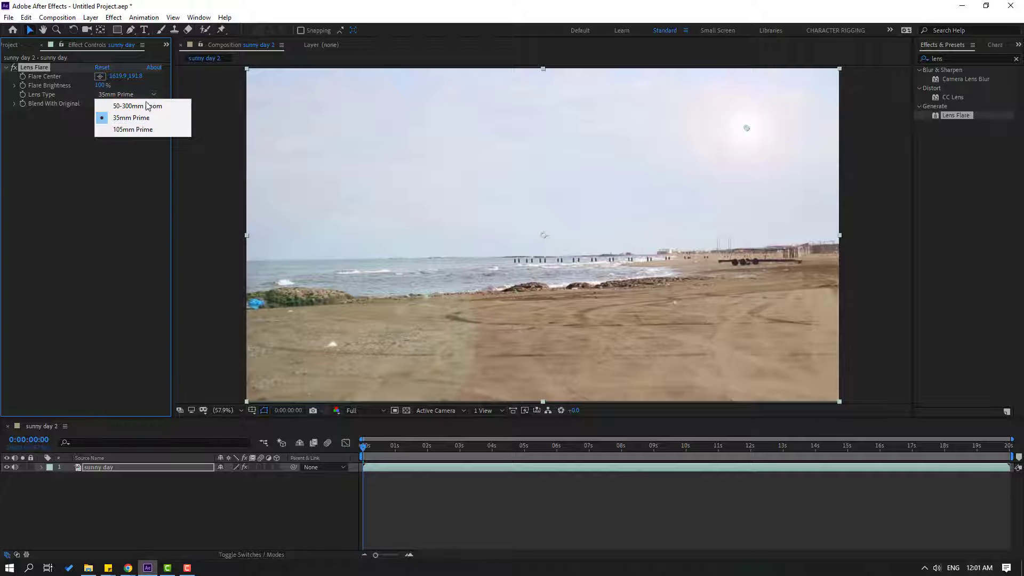
left_click(128, 129)
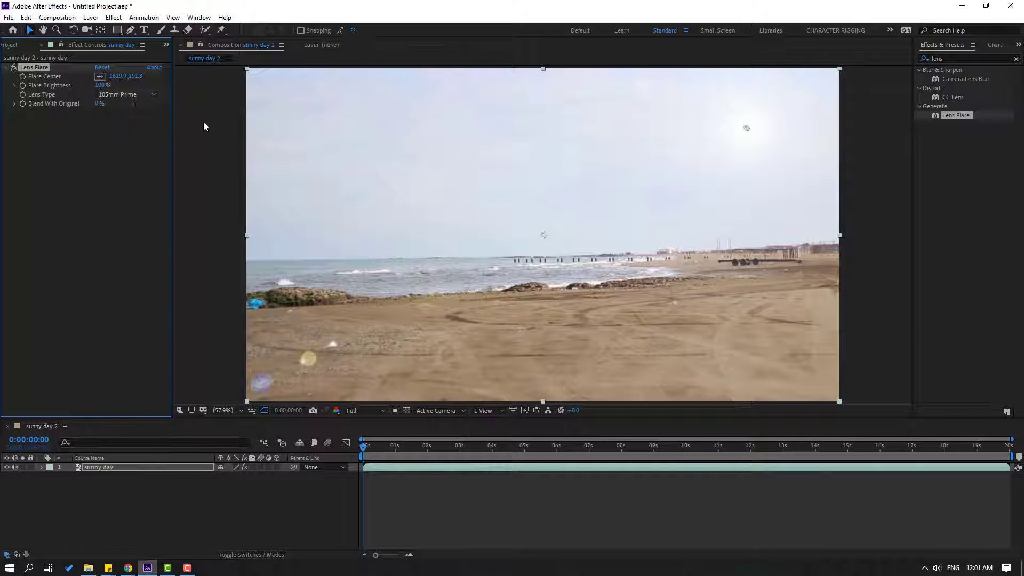
left_click_drag(750, 127, 651, 123)
Step: Set the lens type to 50-300mm Zoom and move the flare center to about 1772.0, 103.7
left_click(141, 95)
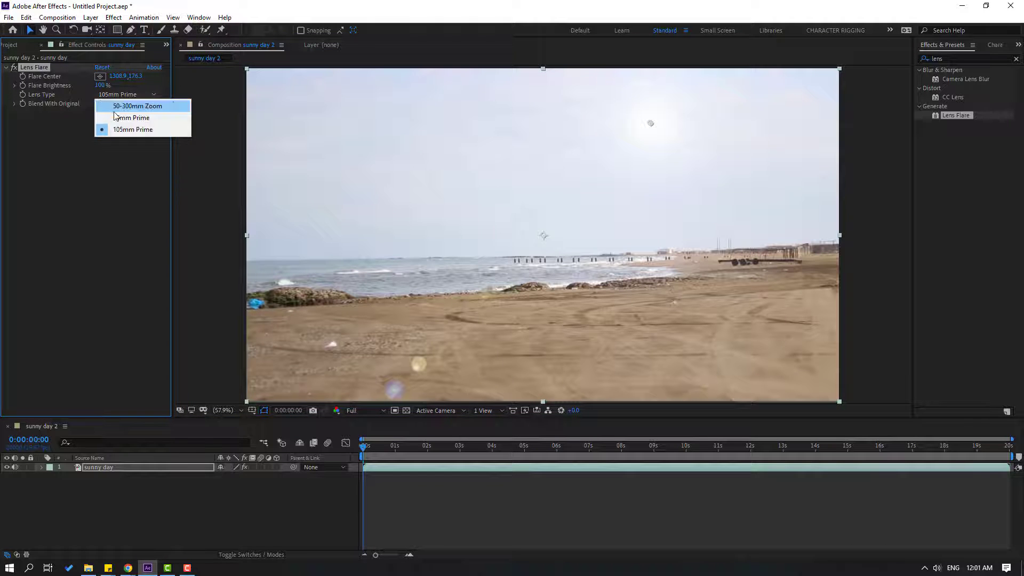
left_click(151, 106)
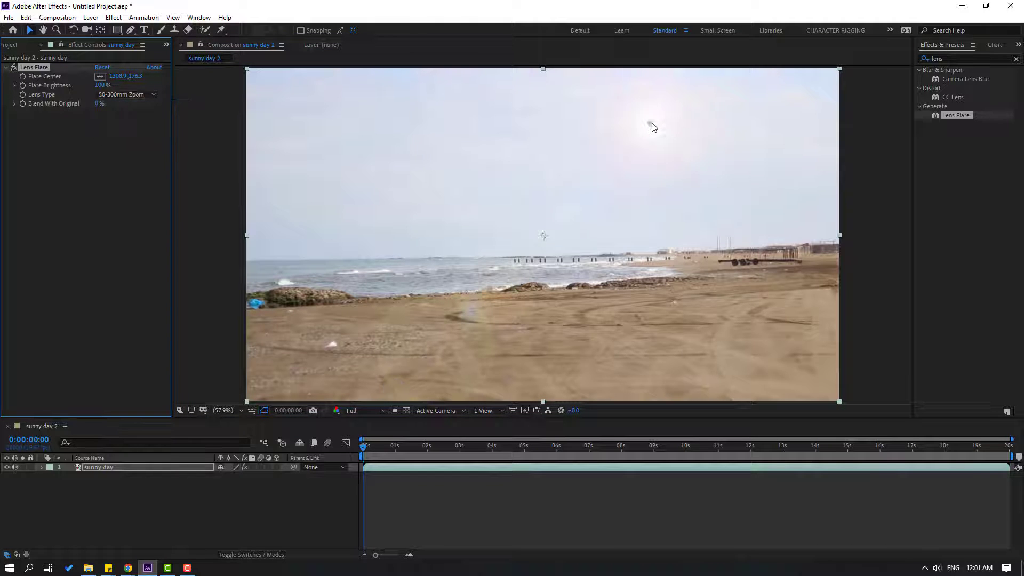
left_click_drag(650, 124, 795, 104)
left_click(36, 99)
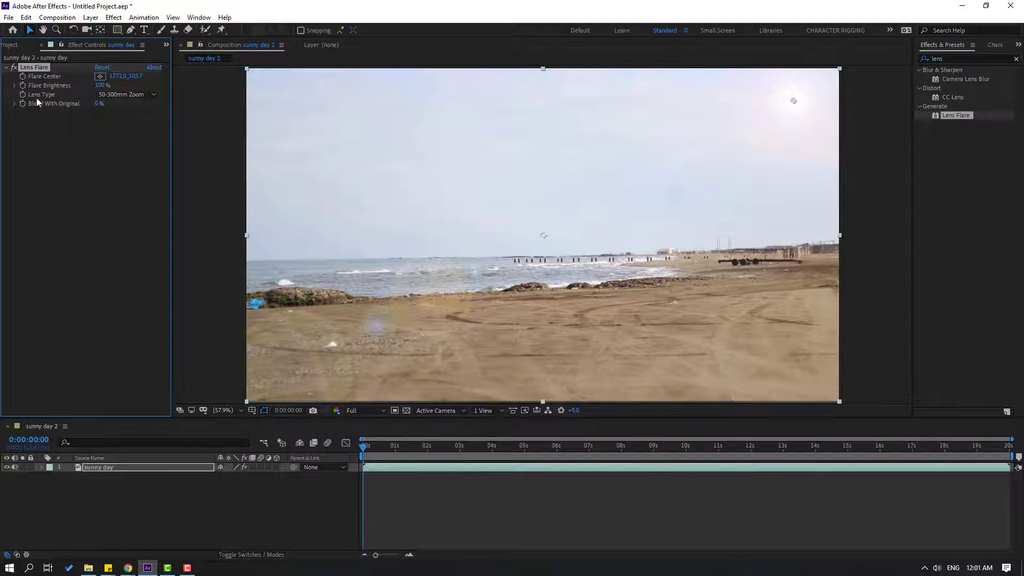
Step: Set the Lens Flare's brightness to 146% and Blend With Original to 25%
left_click_drag(105, 85, 151, 100)
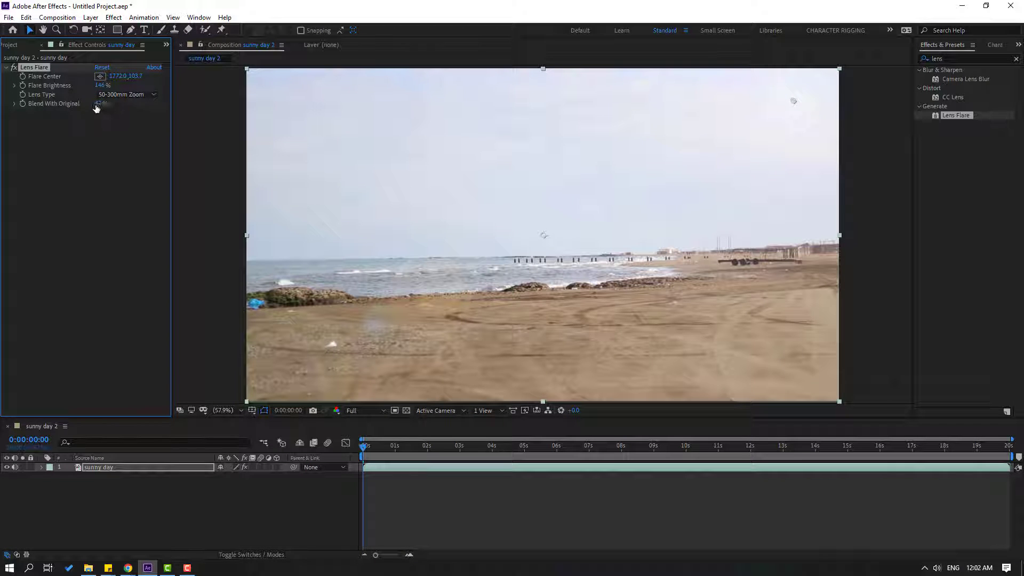
left_click(97, 104)
type("25")
key("Return")
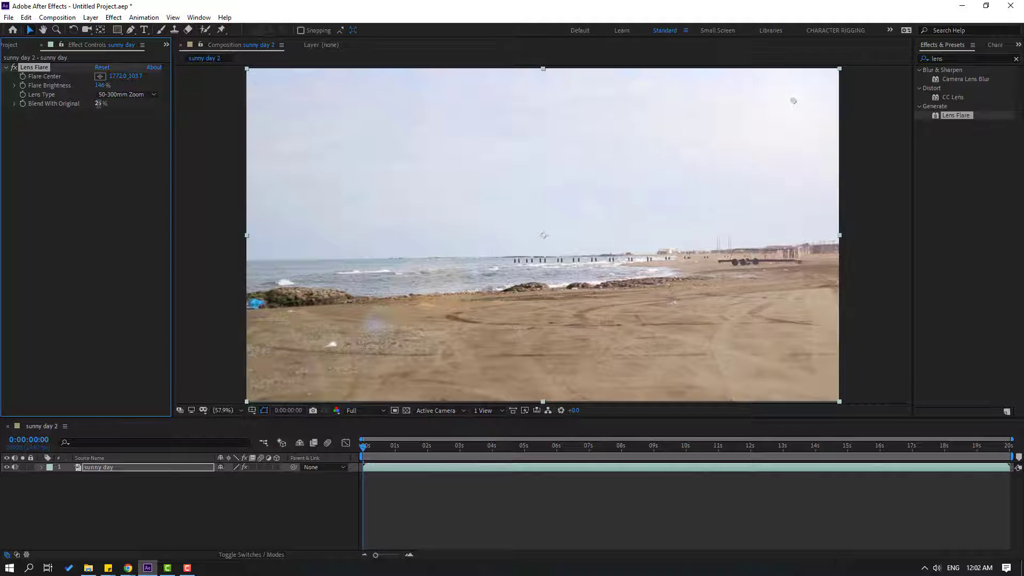
Step: Animate Flare Center from a keyframe at 0:00:00:00 to about 1289.9, 143.4 at 0:00:05:03
mouse_move(367, 446)
left_mouse_down()
mouse_move(398, 450)
mouse_move(356, 443)
left_mouse_up()
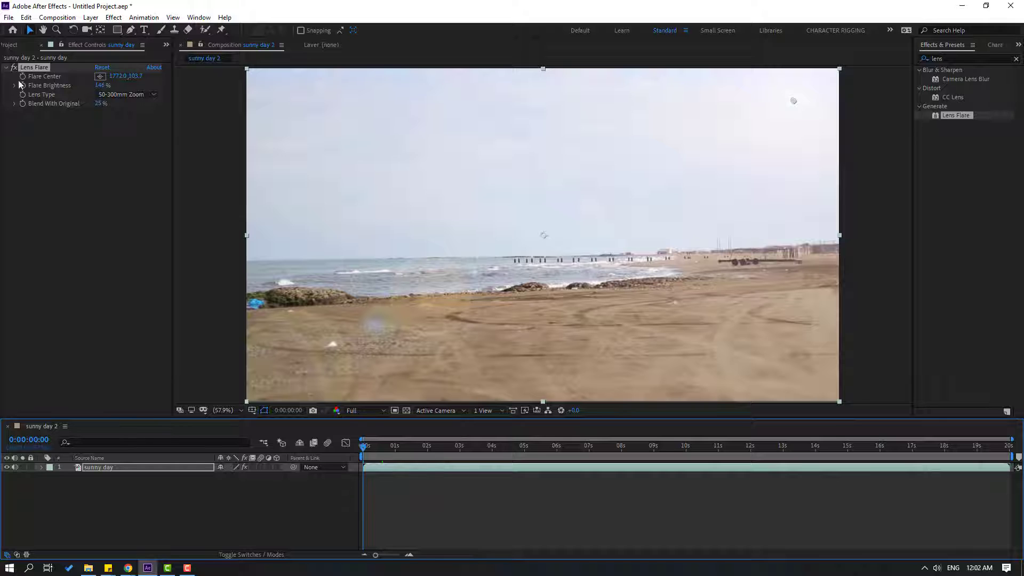
left_click(96, 156)
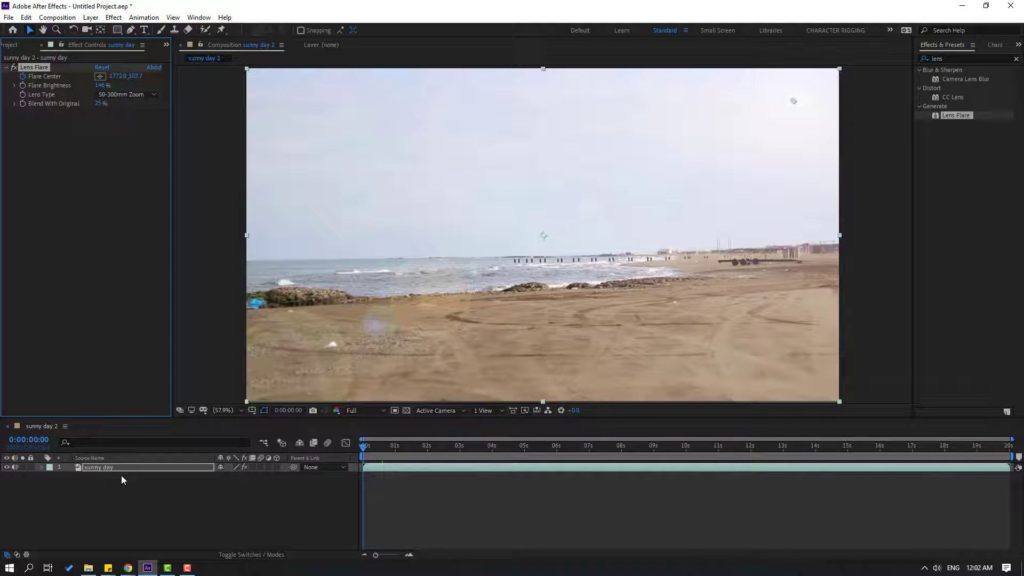
key("u")
left_click_drag(376, 447, 529, 452)
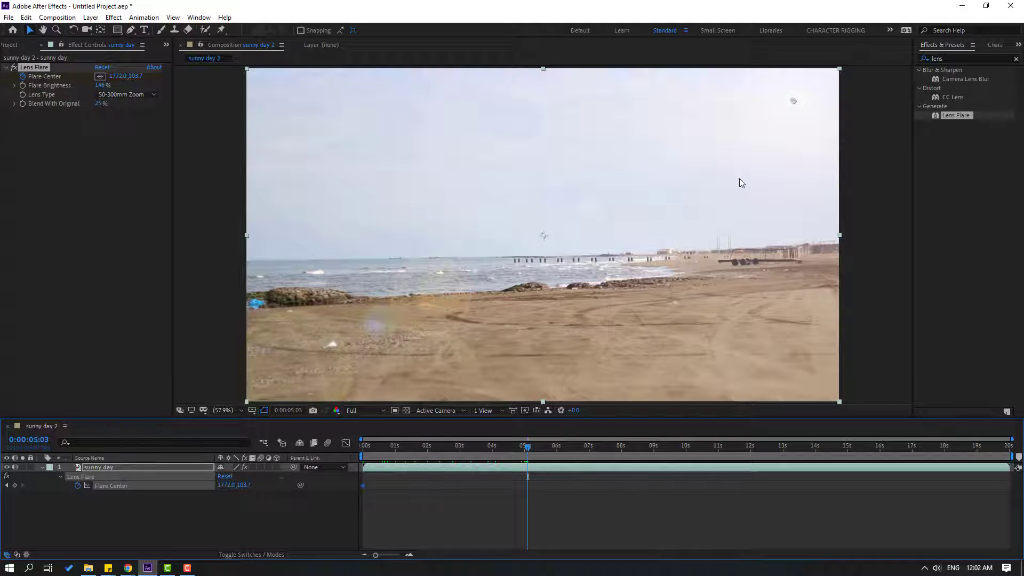
left_click_drag(795, 103, 645, 115)
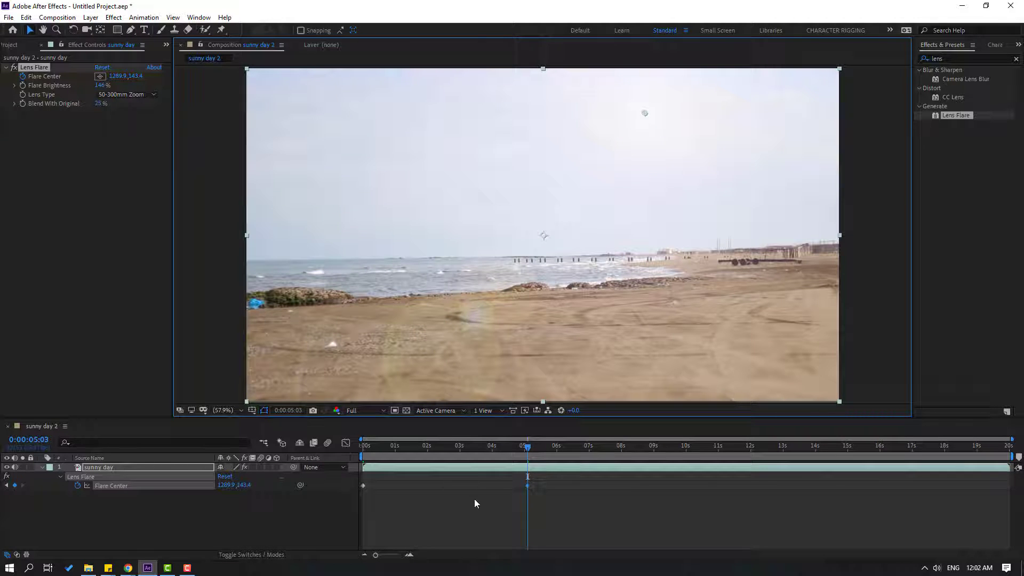
Step: End the work area at 0:00:05:03 and preview the moving flare
key("n")
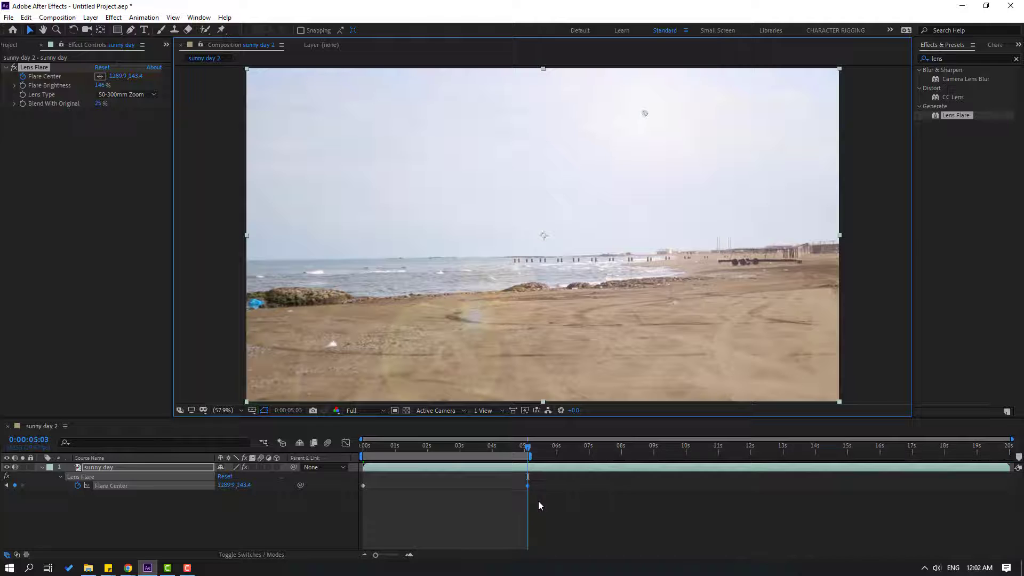
key("space")
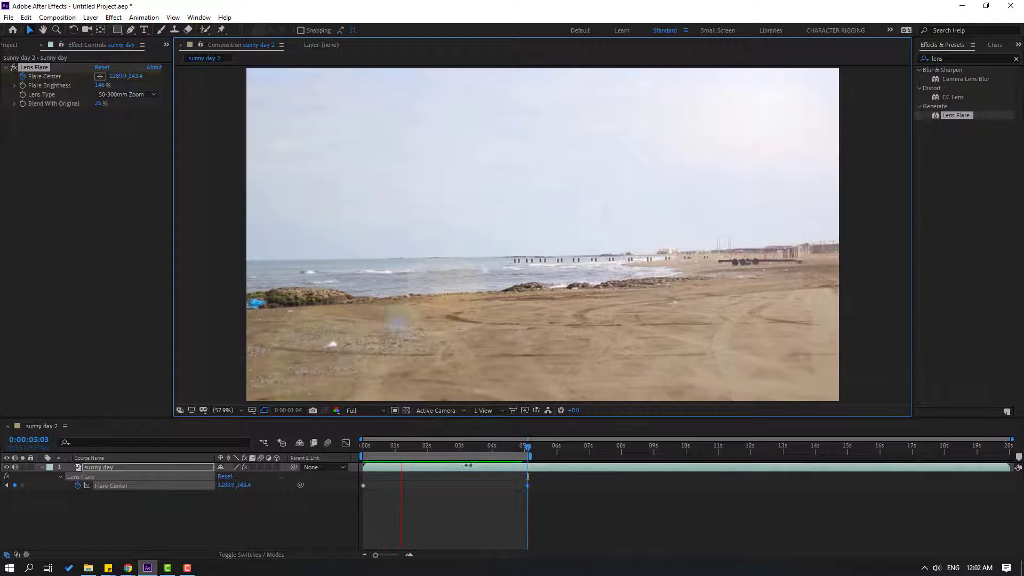
left_click(527, 448)
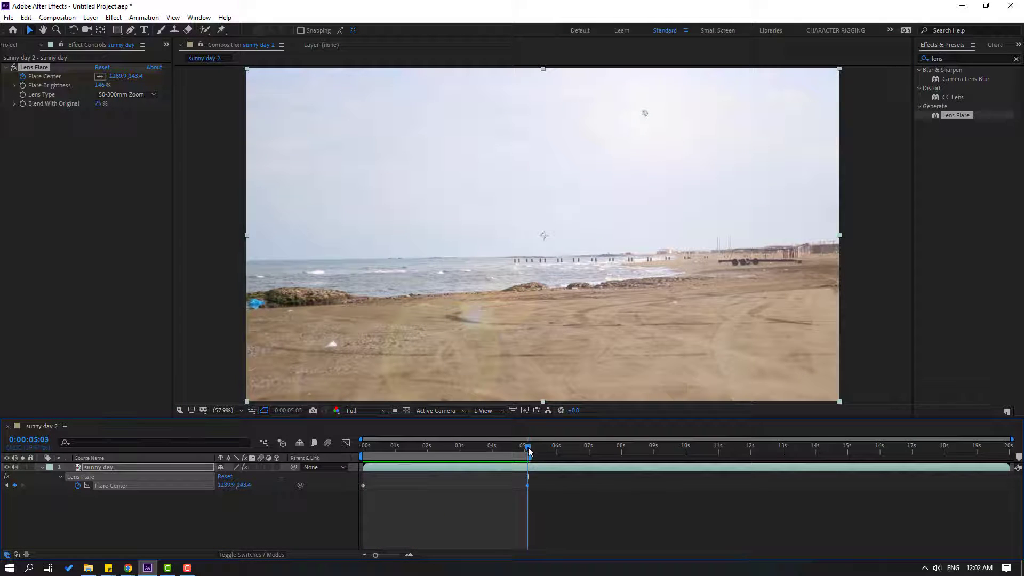
key("space")
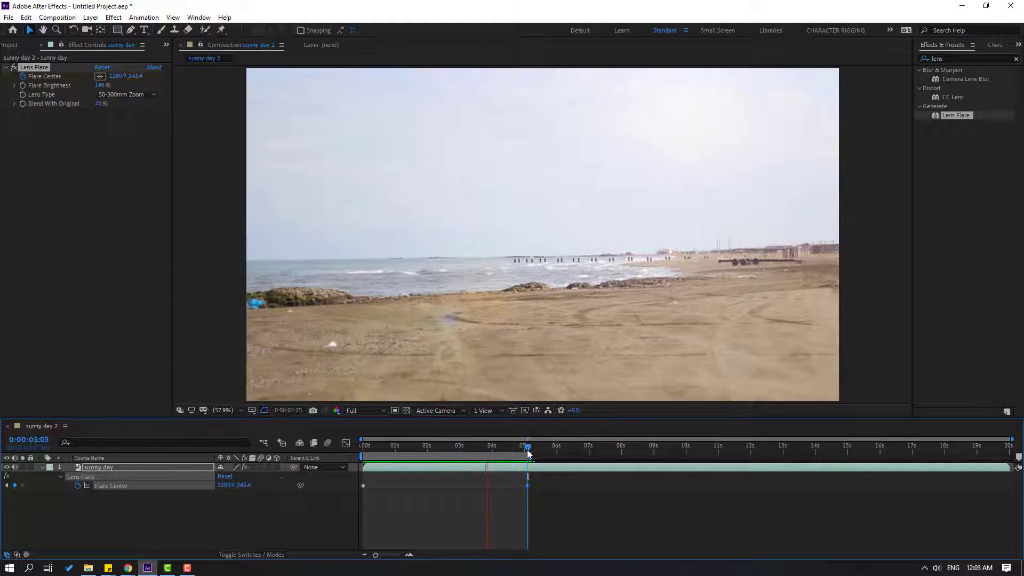
Step: Animate Flare Brightness from a keyframe at 0:00:01:18 to 191% at 0:00:05:03, and preview the result
left_click_drag(399, 448, 415, 448)
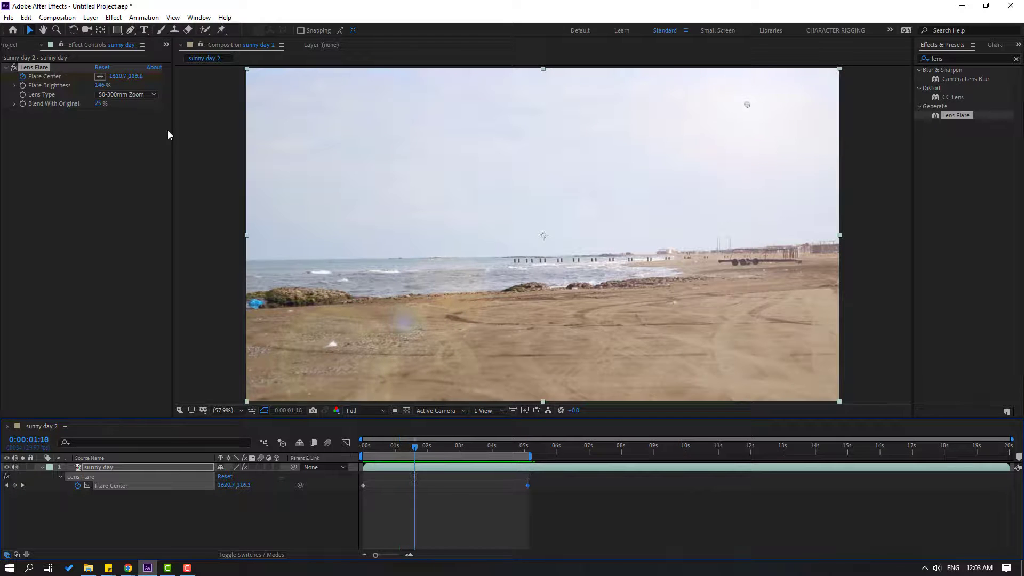
left_click(25, 86)
left_click_drag(430, 450, 528, 449)
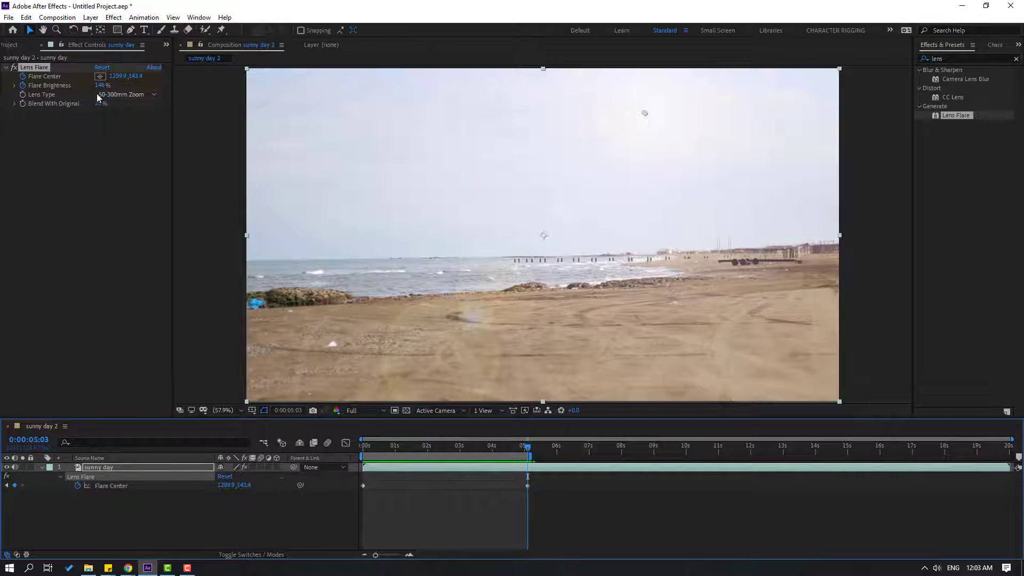
left_click_drag(100, 86, 122, 85)
left_click(609, 542)
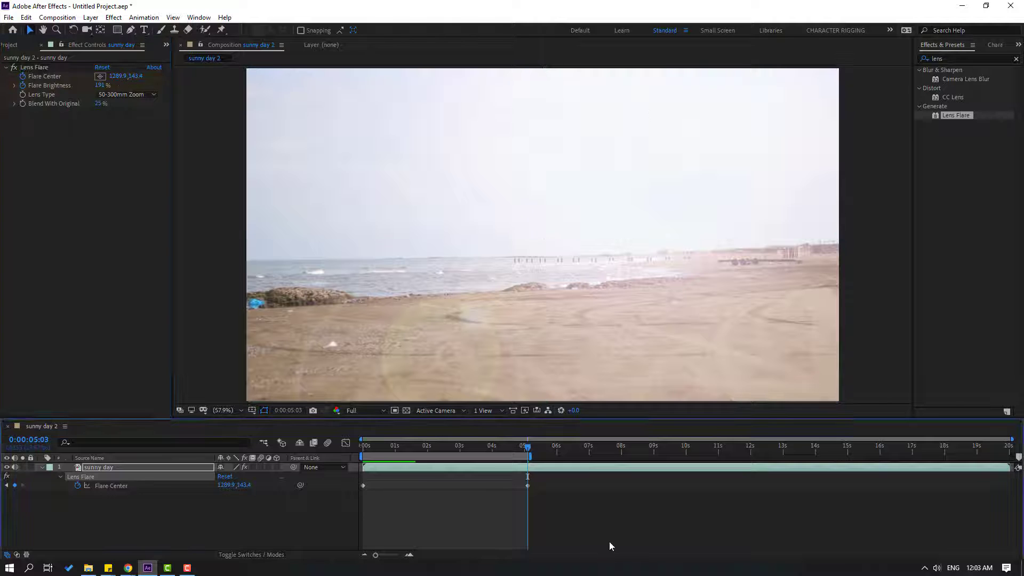
key("space")
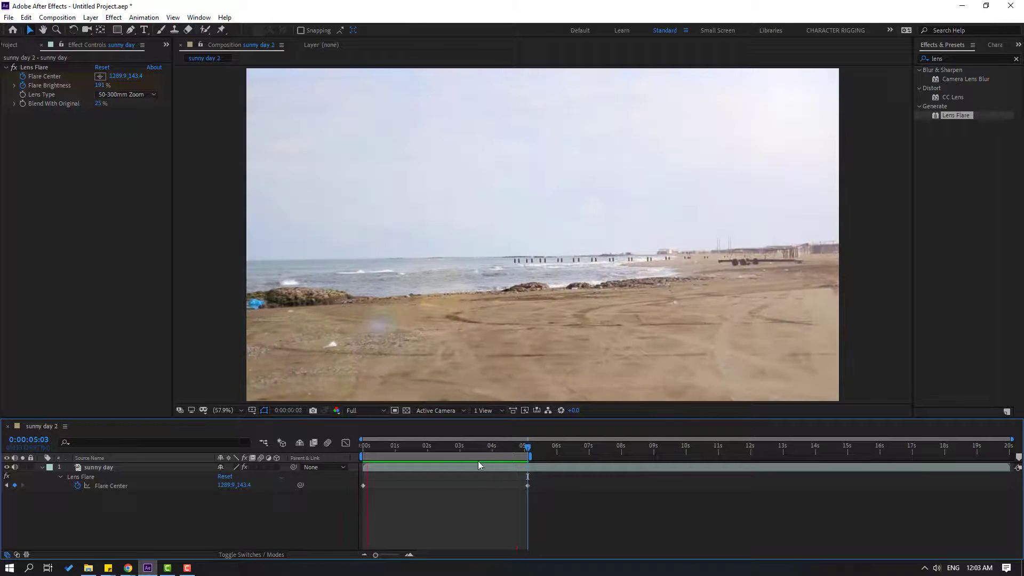
left_click(448, 446)
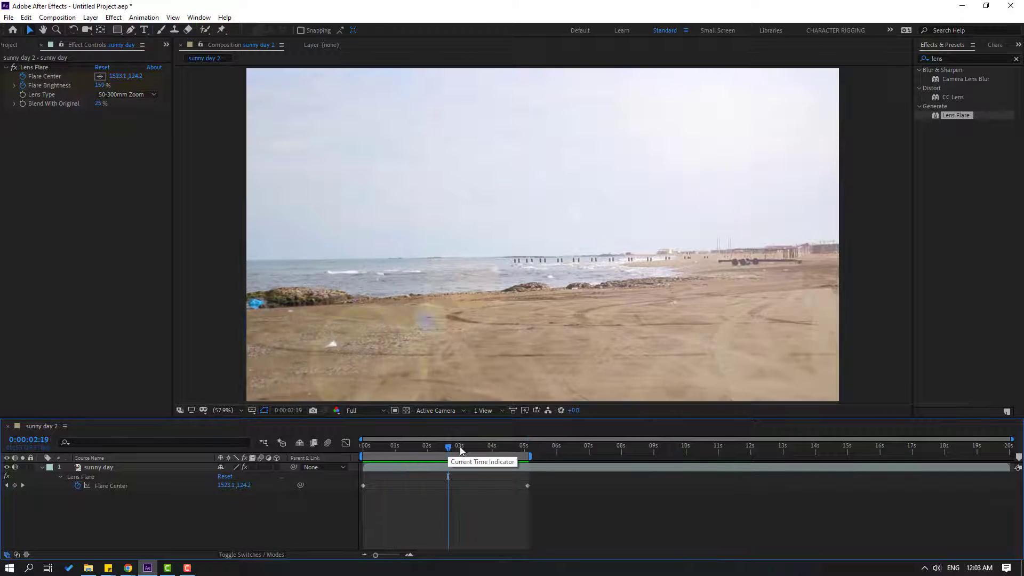
Step: Delete the Lens Flare effect from the sunny day layer
left_click(101, 468)
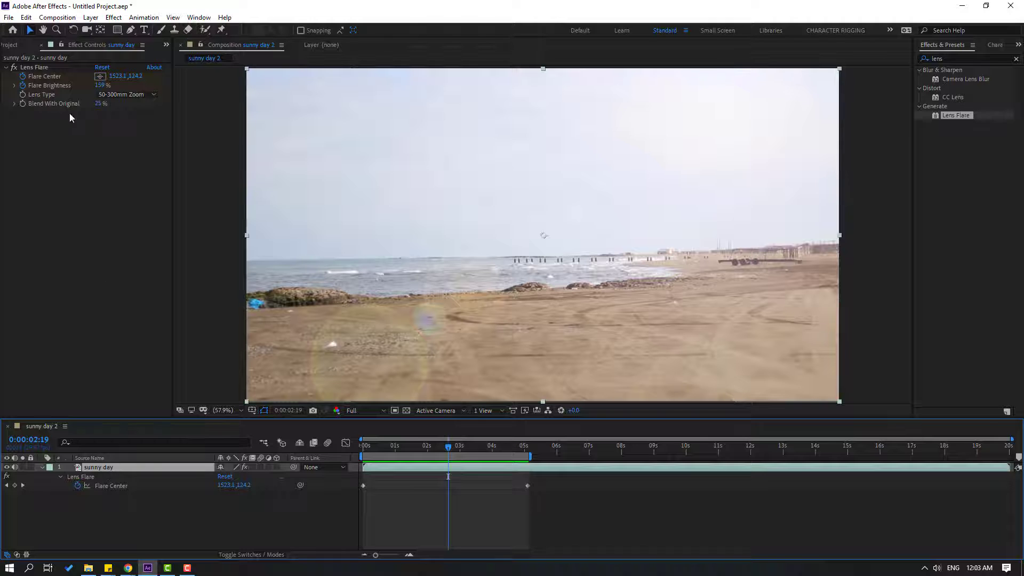
left_click(42, 70)
key("Delete")
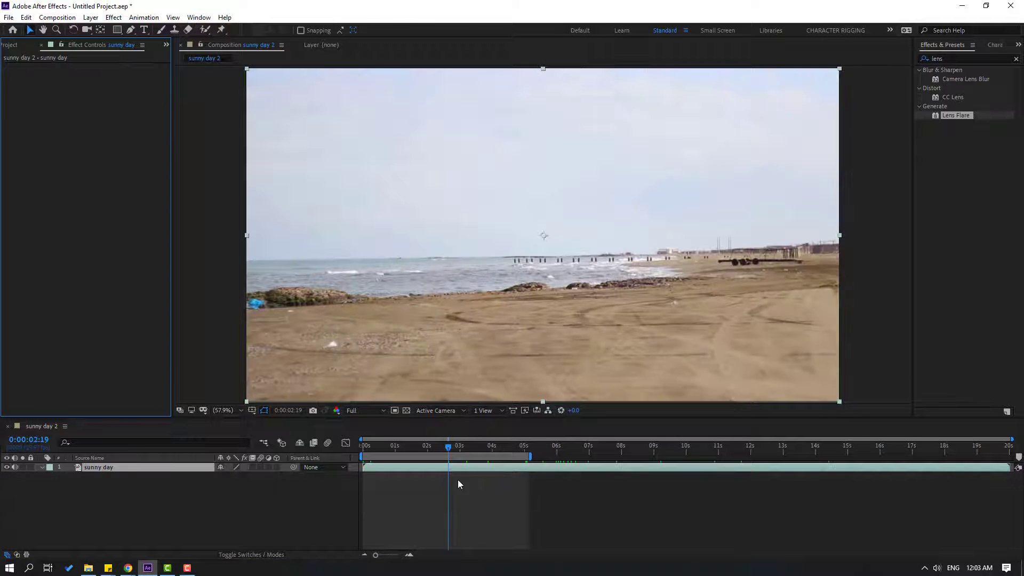
Step: Split the sunny day layer at 0:00:02:06 and delete the part after the cut
left_click_drag(388, 449, 435, 455)
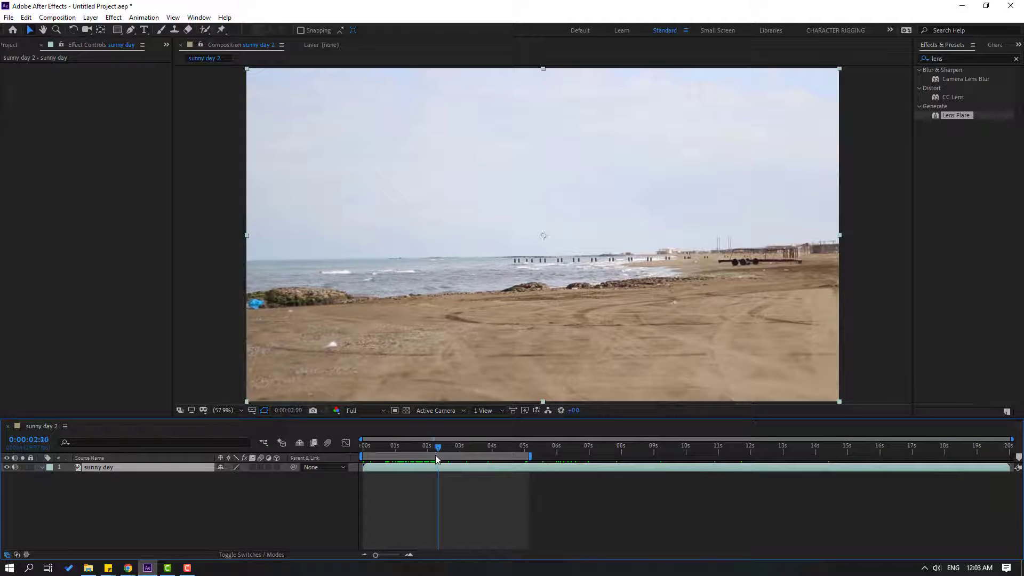
left_click(25, 17)
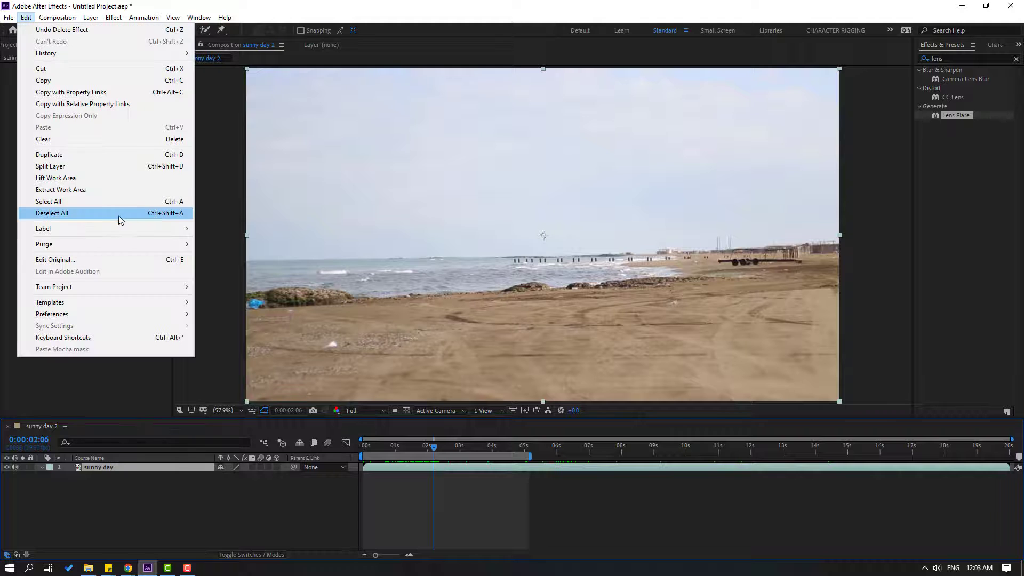
left_click(68, 167)
key("Delete")
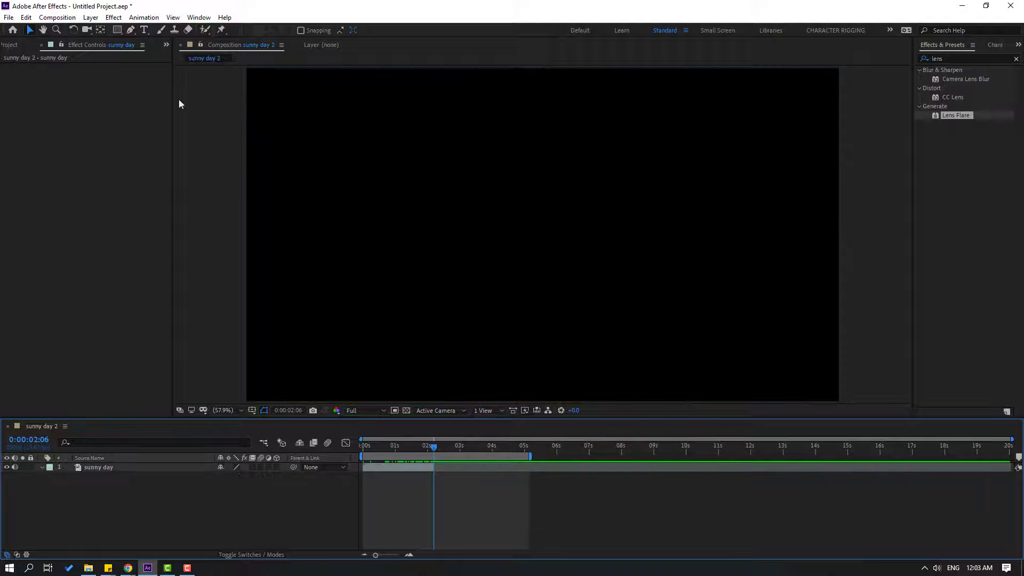
Step: Import the cloud video file 1 (18).mp4 into the project as footage
left_click(4, 46)
left_click(67, 240)
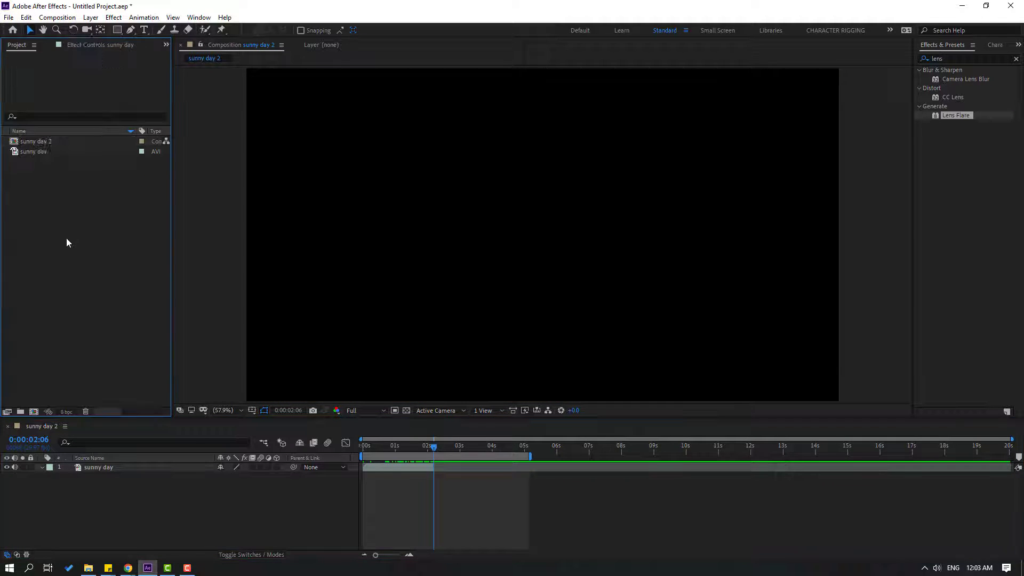
right_click(56, 198)
mouse_move(82, 253)
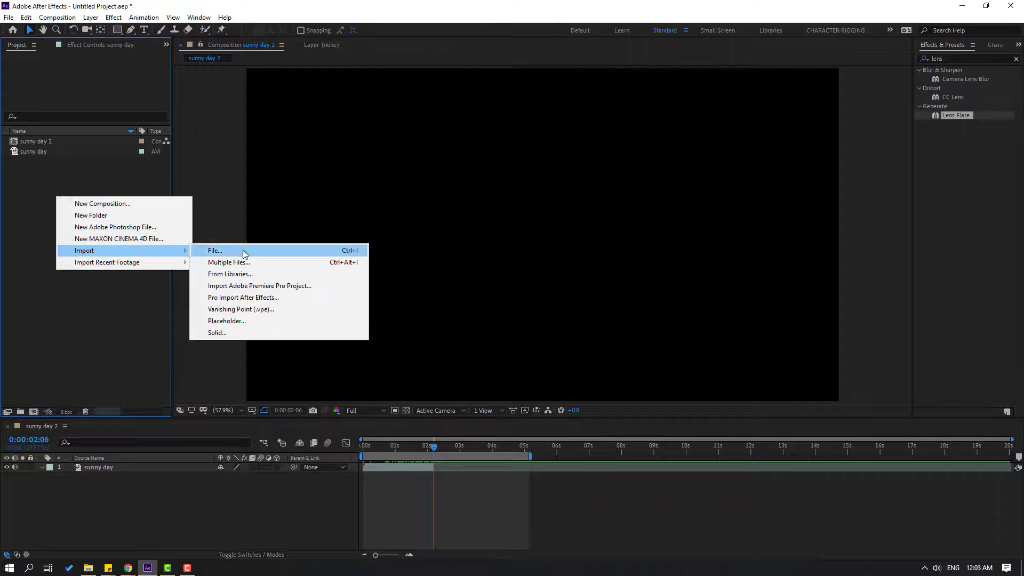
left_click(214, 251)
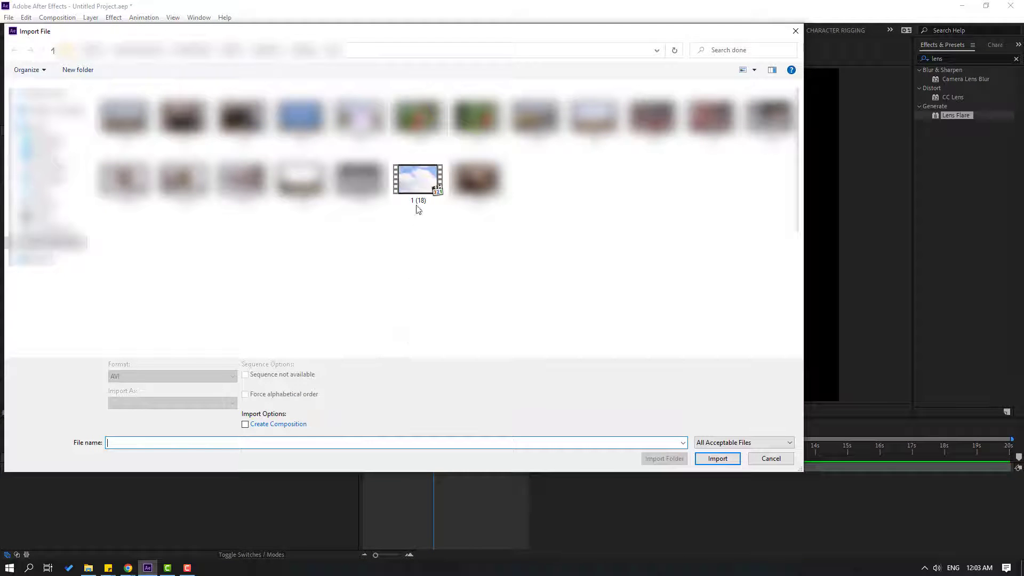
left_click(420, 179)
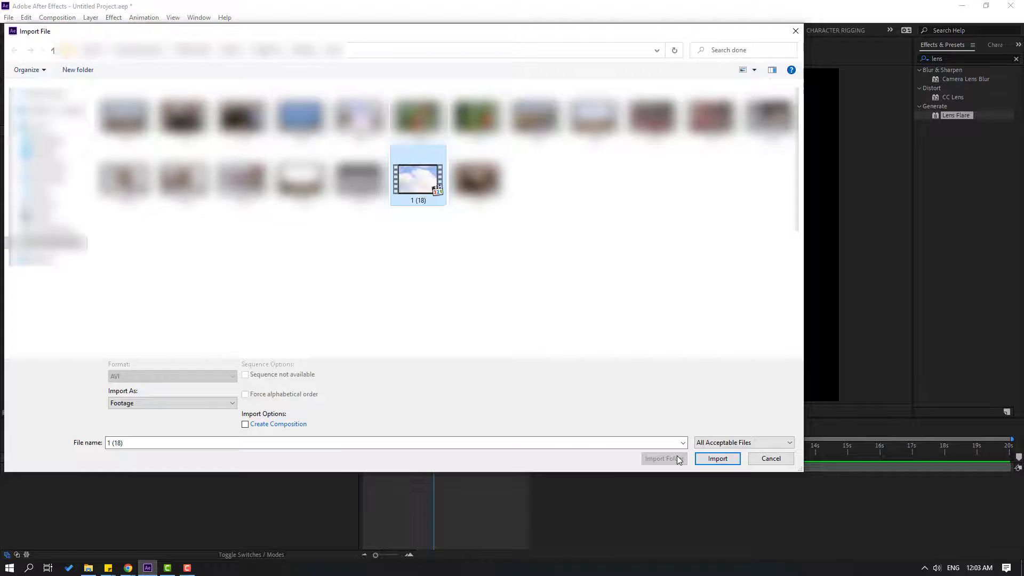
left_click(715, 458)
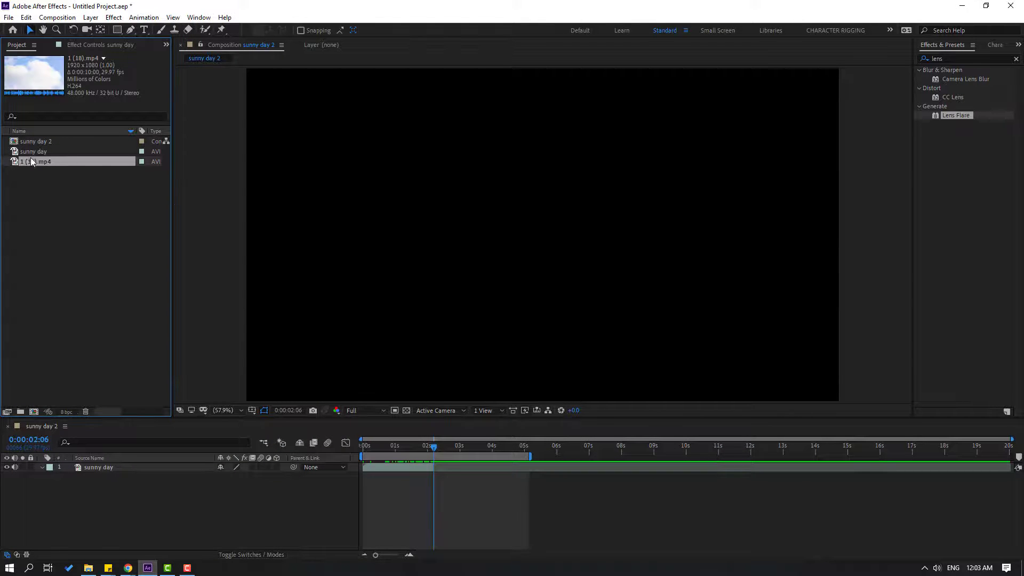
Step: Add 1 (18).mp4 below the sunny day layer, starting near 0:00:02:06, and extend the end of sunny day to overlap its beginning
left_click_drag(32, 162, 198, 498)
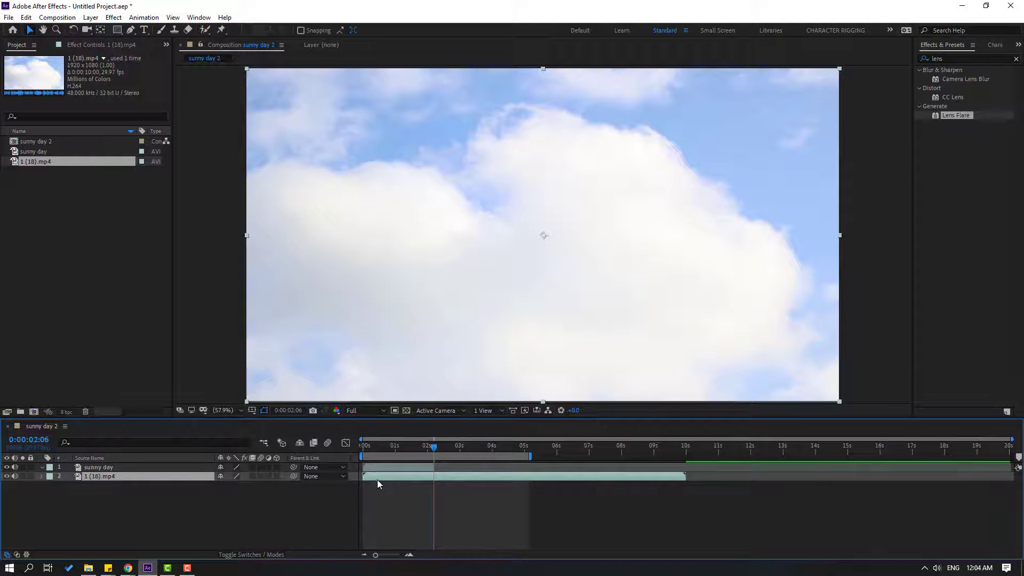
left_click_drag(377, 480, 448, 479)
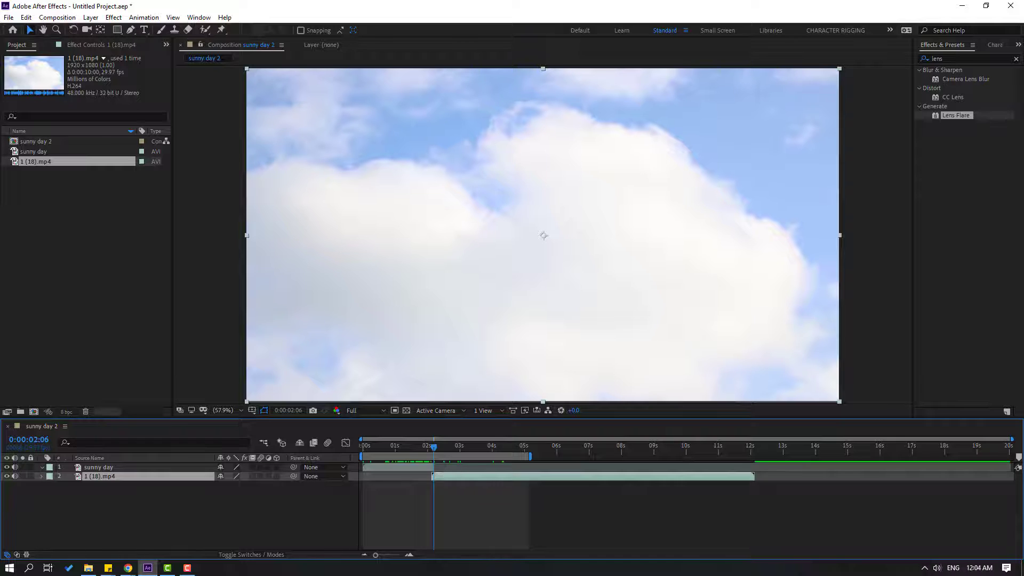
left_click(425, 445)
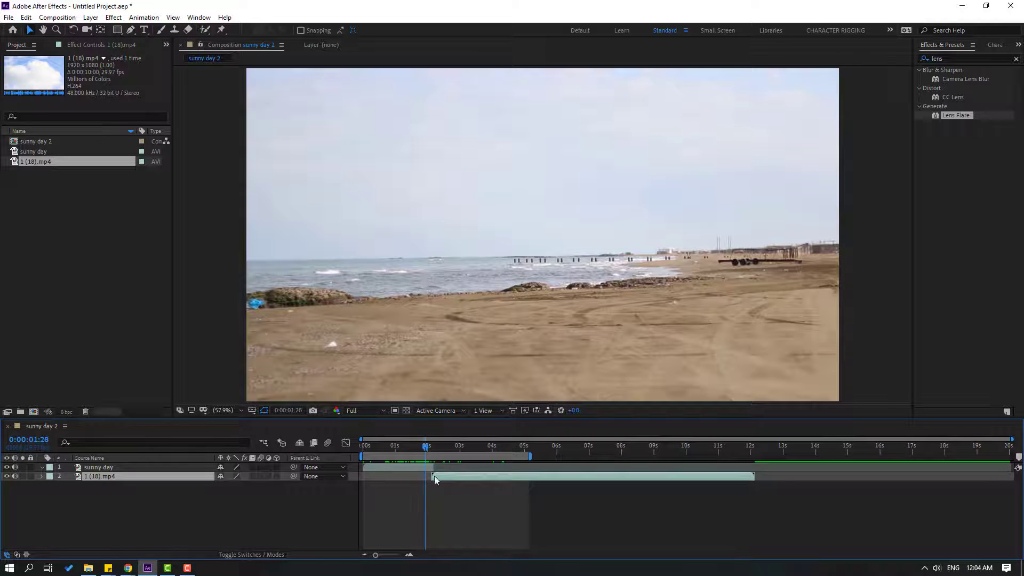
left_click(434, 467)
left_click_drag(434, 468, 437, 447)
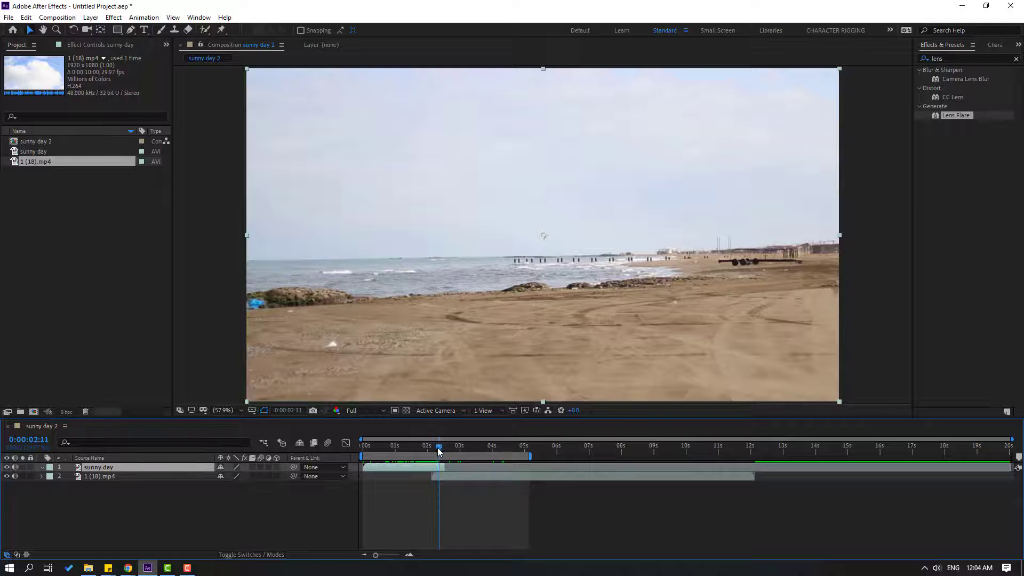
Step: Create an adjustment layer above both clips and apply the Lens Flare effect to it
left_click(99, 520)
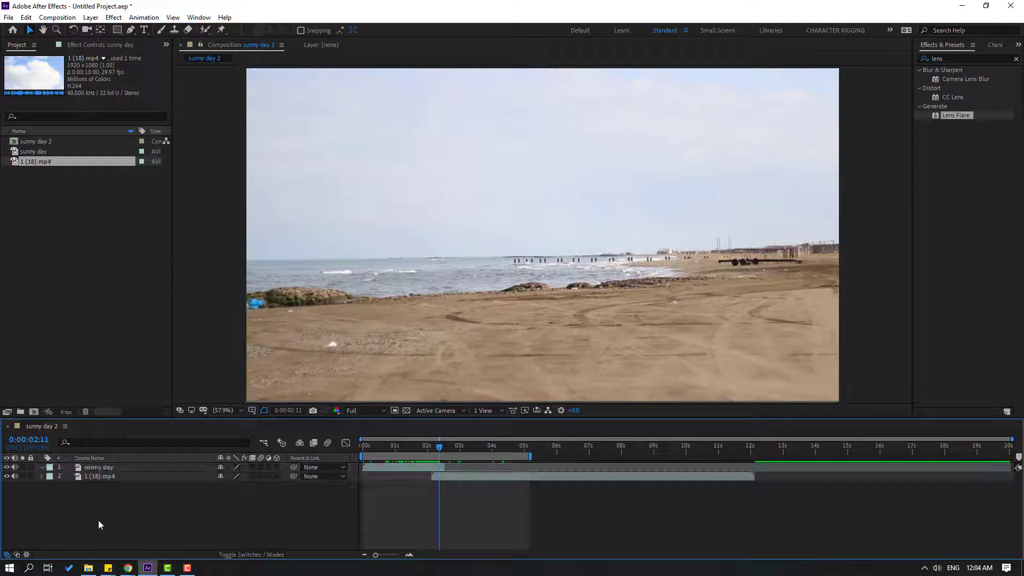
right_click(96, 520)
mouse_move(160, 401)
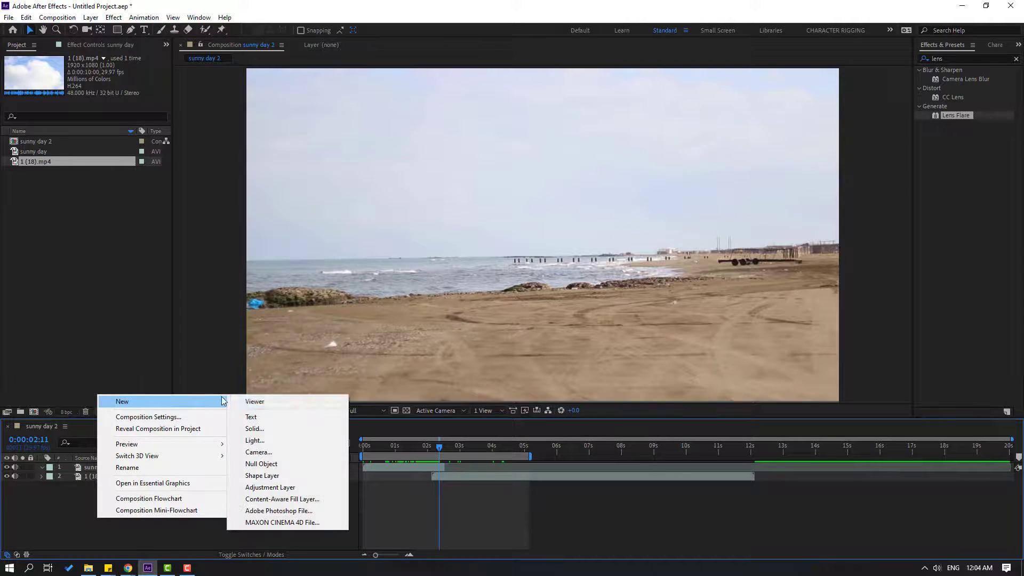
left_click(270, 488)
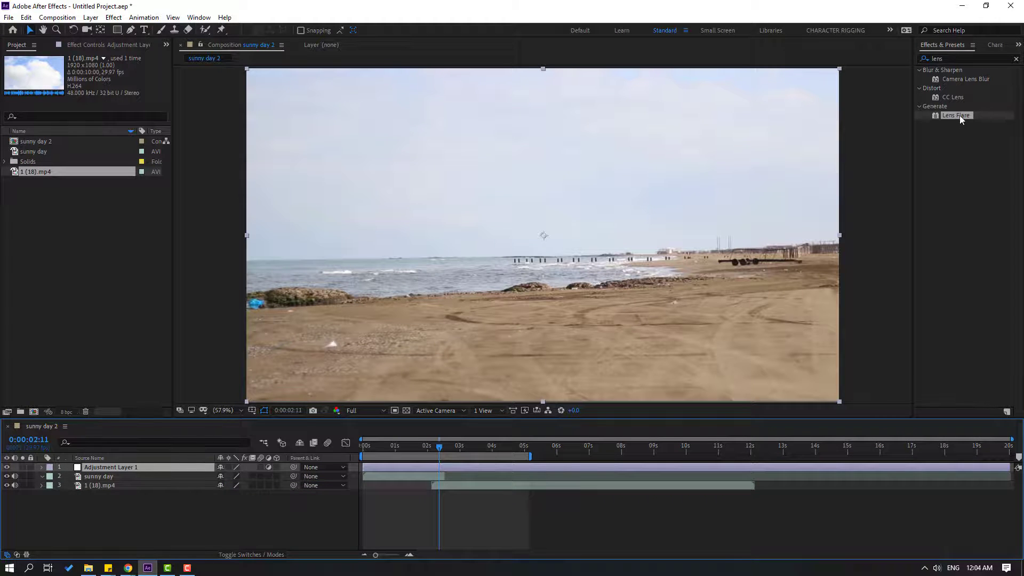
left_click_drag(961, 119, 111, 470)
Step: Place the flare center at 1865.3, 67.4 and keyframe Flare Center and Flare Brightness at the start of the clip overlap
left_click_drag(484, 203, 825, 91)
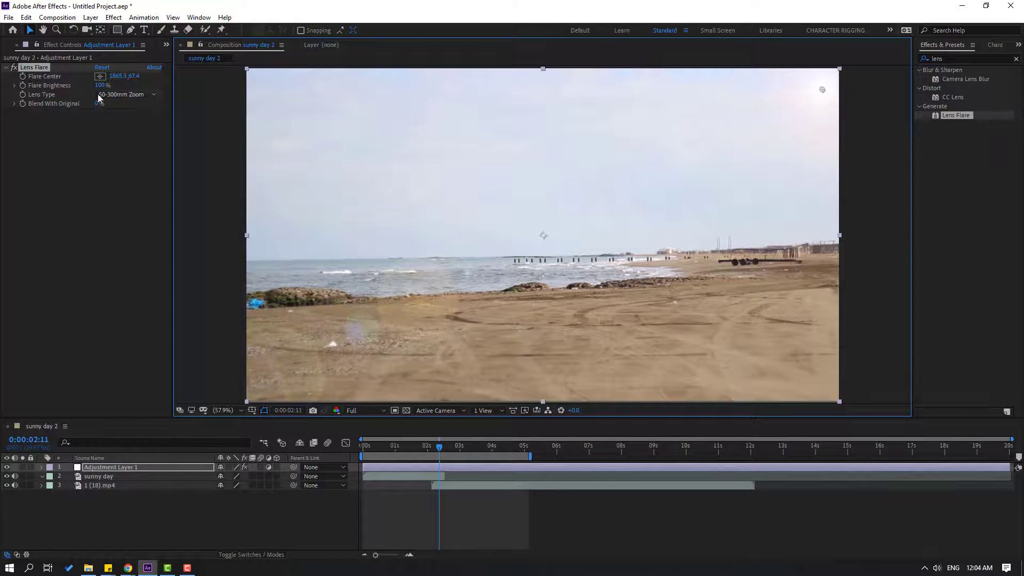
left_click(23, 78)
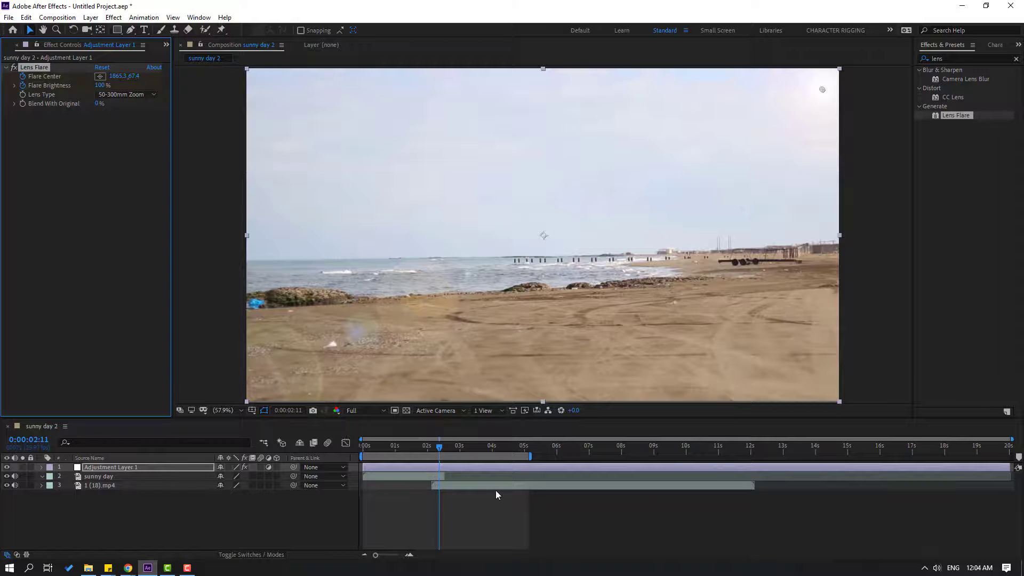
key("u")
left_click_drag(442, 488, 433, 500)
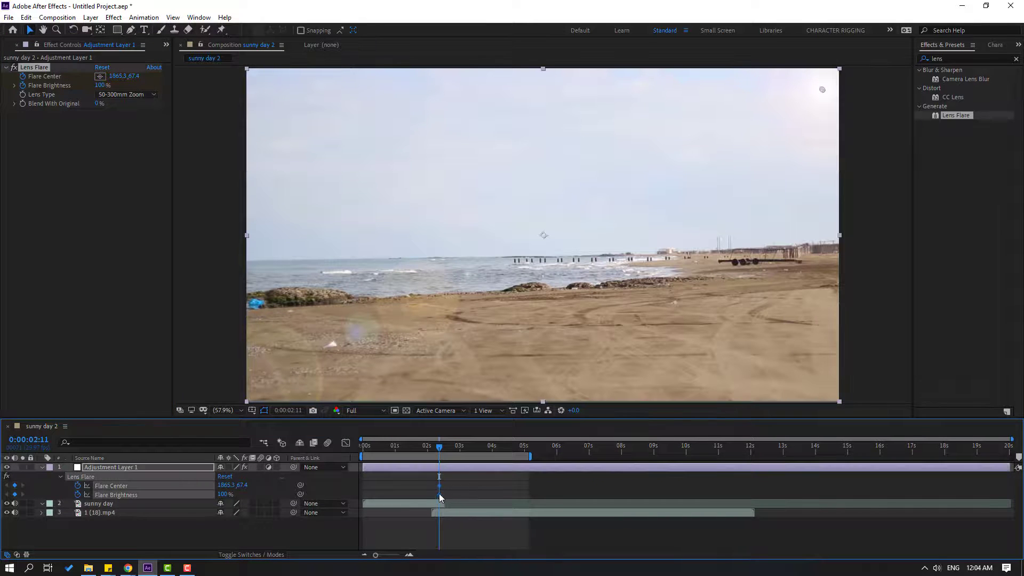
Step: At 0:00:02:20, move the flare center outside the frame's lower-left corner to -75.3, 1097.3 and raise Flare Brightness to 300%
left_click_drag(433, 449, 449, 449)
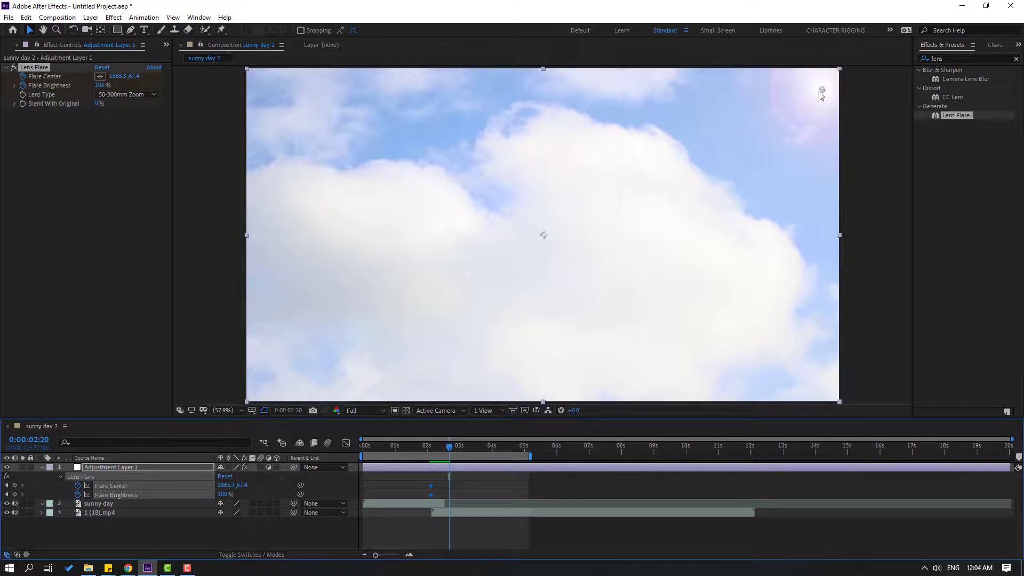
left_click_drag(821, 92, 222, 405)
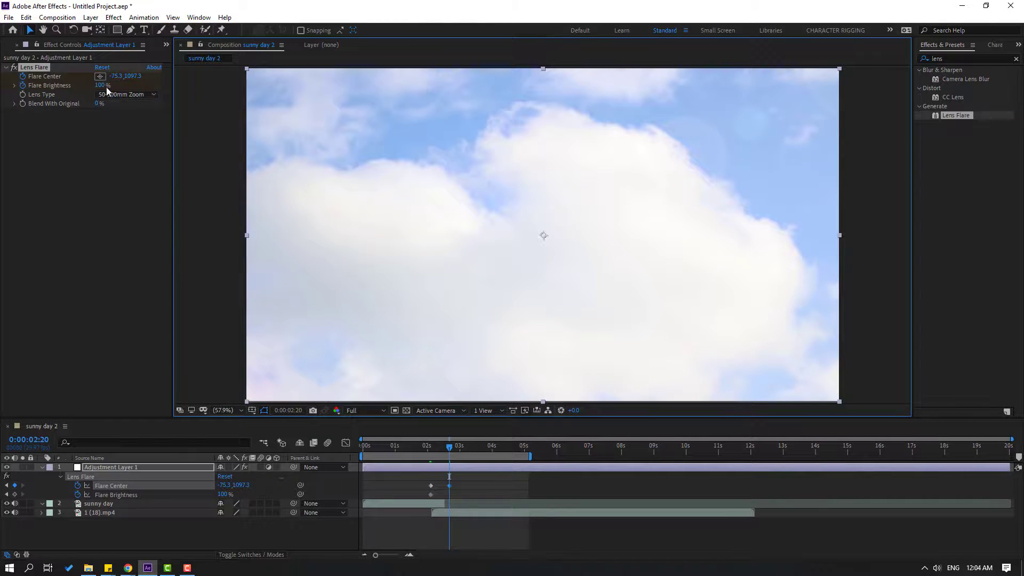
left_click_drag(105, 85, 208, 78)
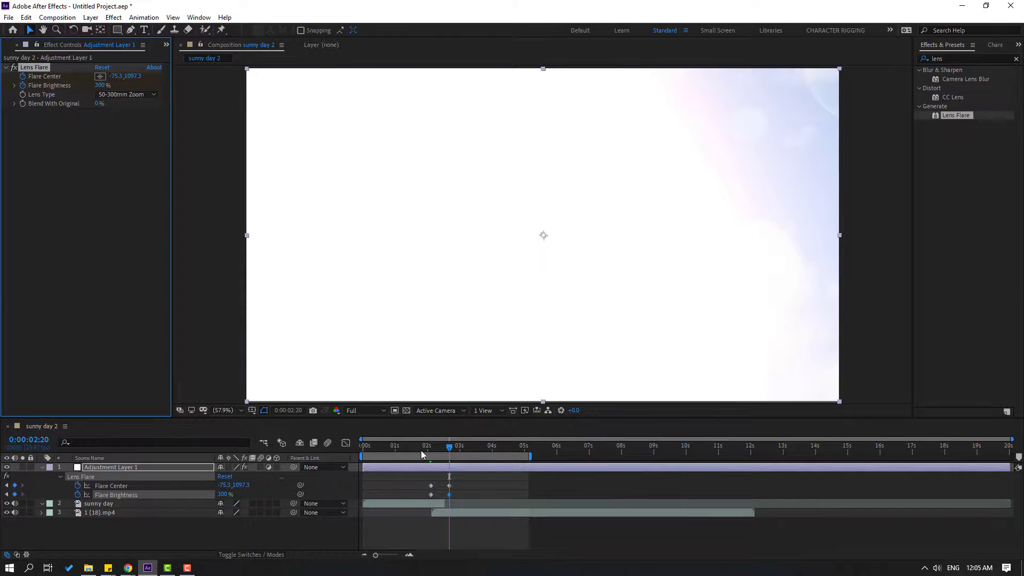
Step: Shift the second pair of flare keyframes to the end of the sunny day clip and set Flare Brightness to 100% at 0:00:02:22
left_click_drag(421, 454, 445, 447)
left_click_drag(457, 483, 444, 496)
left_click_drag(445, 449, 451, 449)
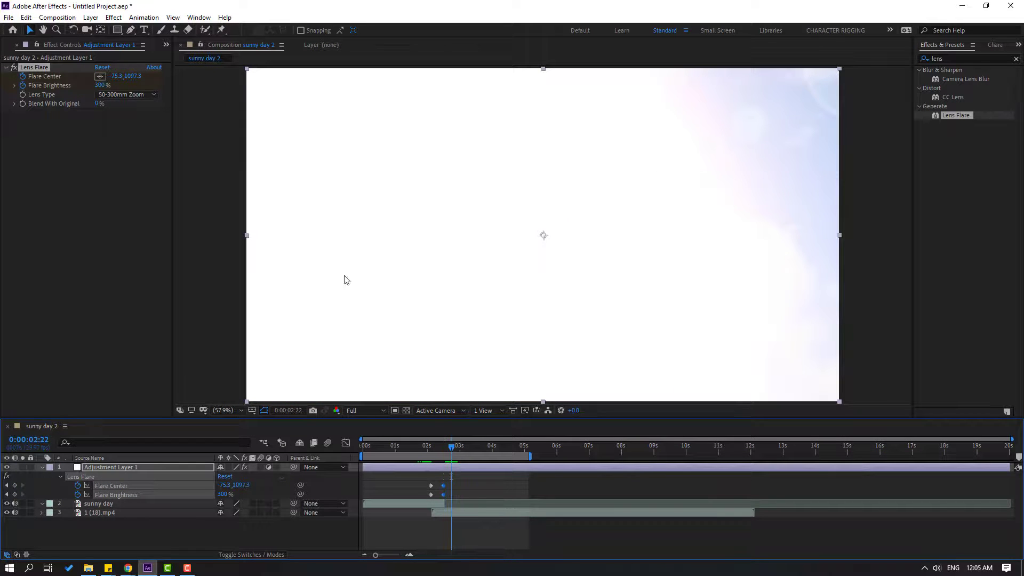
left_click(101, 87)
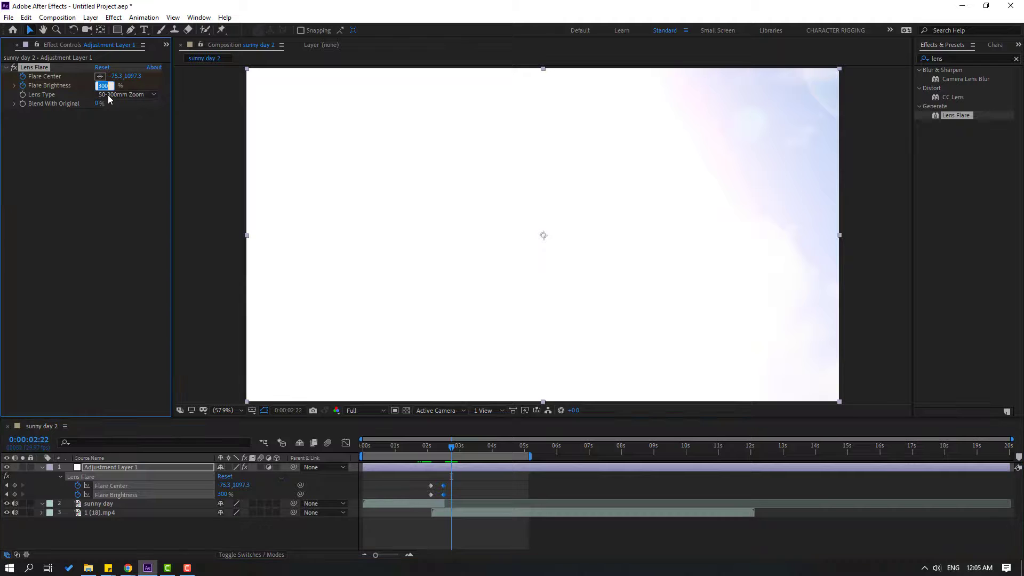
type("100")
key("Return")
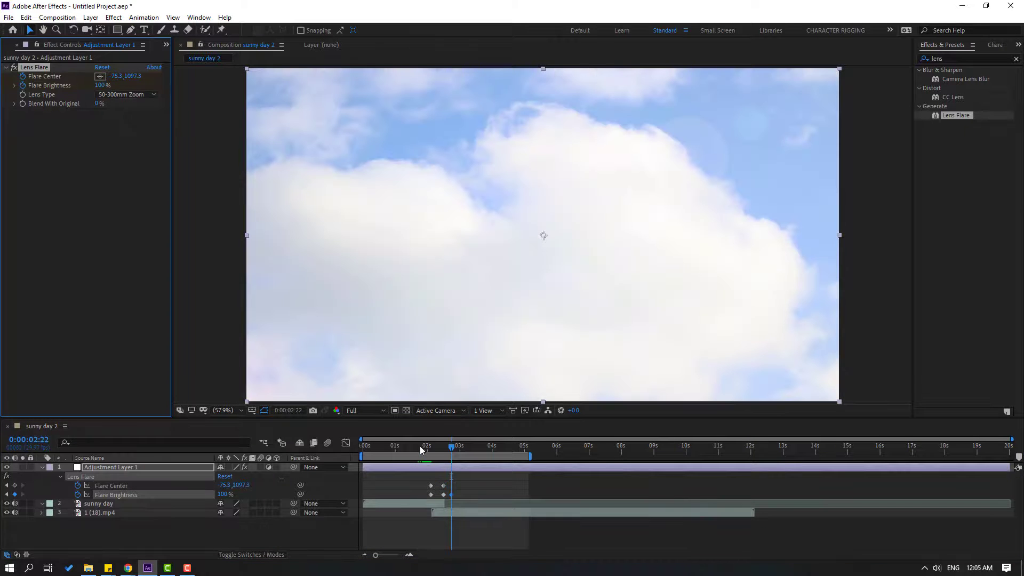
Step: Start the work area at 0:00:01:18 and preview the flare transition between the two clips
mouse_move(421, 446)
left_mouse_down()
mouse_move(455, 449)
mouse_move(411, 449)
left_mouse_up()
key("b")
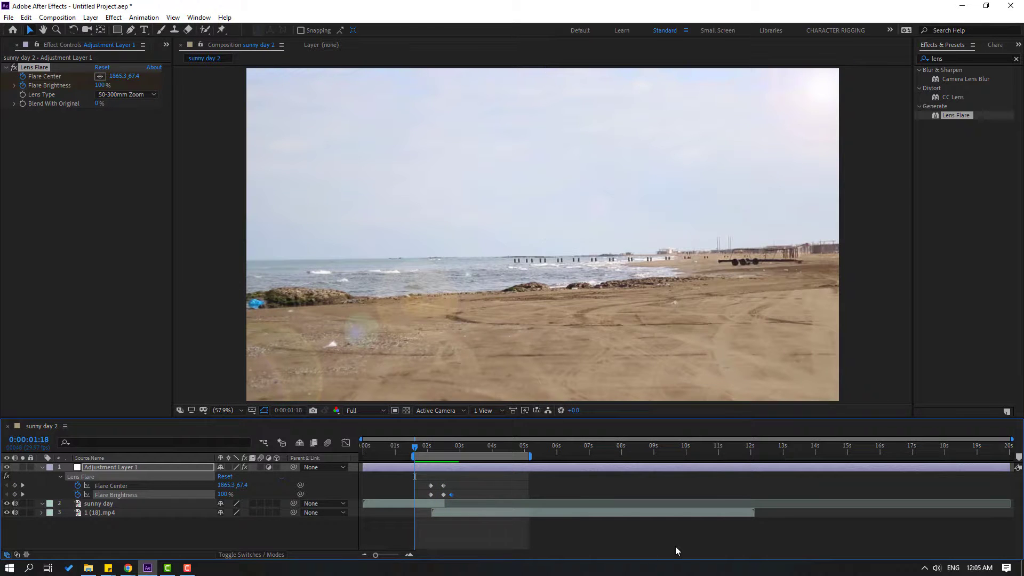
key("space")
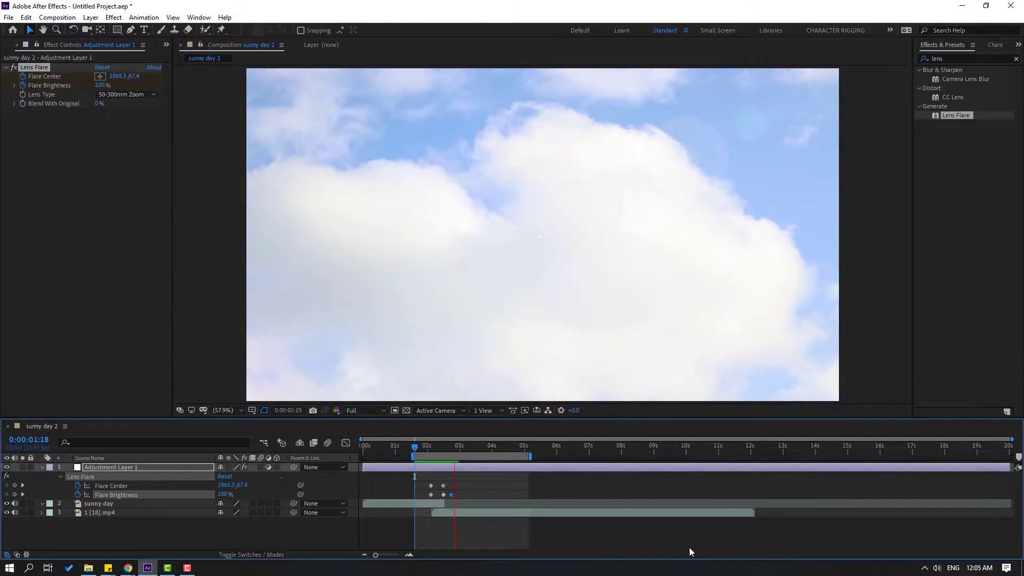